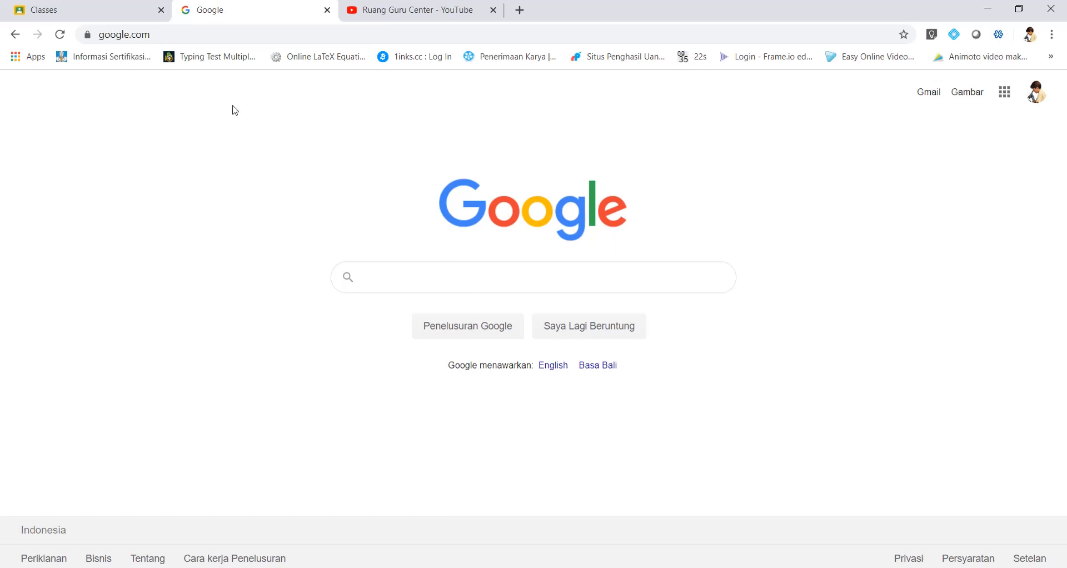
Step: Launch Google Classroom from the Chrome Google apps grid
{"action": "left_click", "coordinate": [170, 38]}
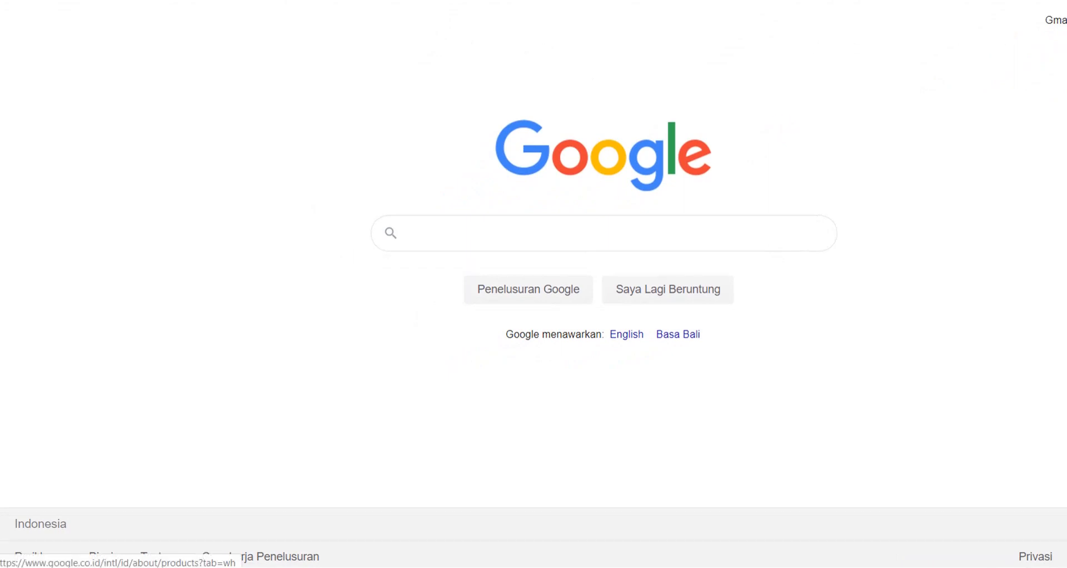
{"action": "left_click", "coordinate": [1066, 20]}
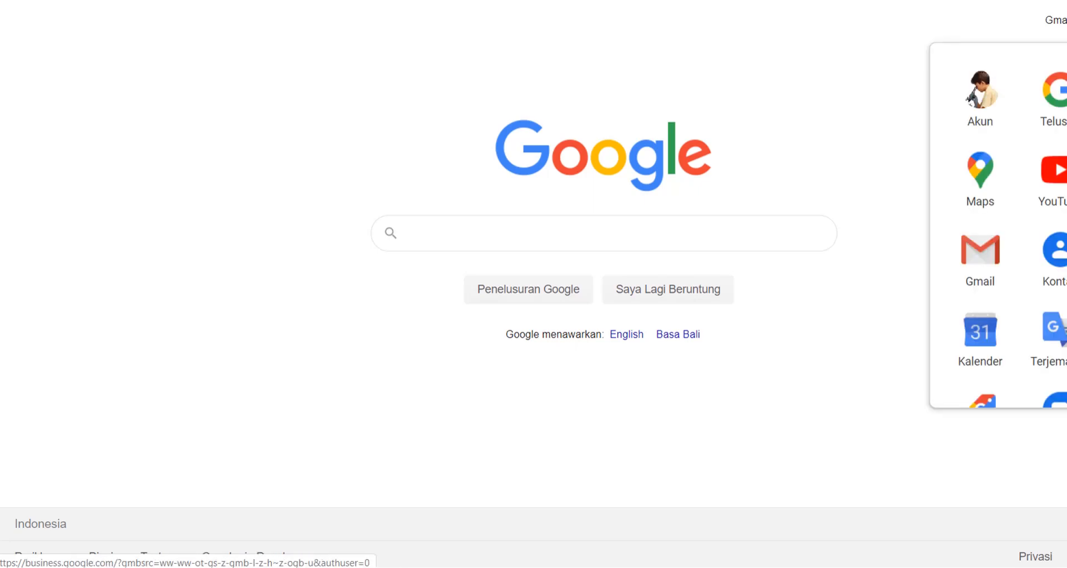
{"action": "scroll", "coordinate": [998, 225], "scroll_direction": "down", "scroll_amount": 2}
{"action": "scroll", "coordinate": [1050, 294], "scroll_direction": "down", "scroll_amount": 3}
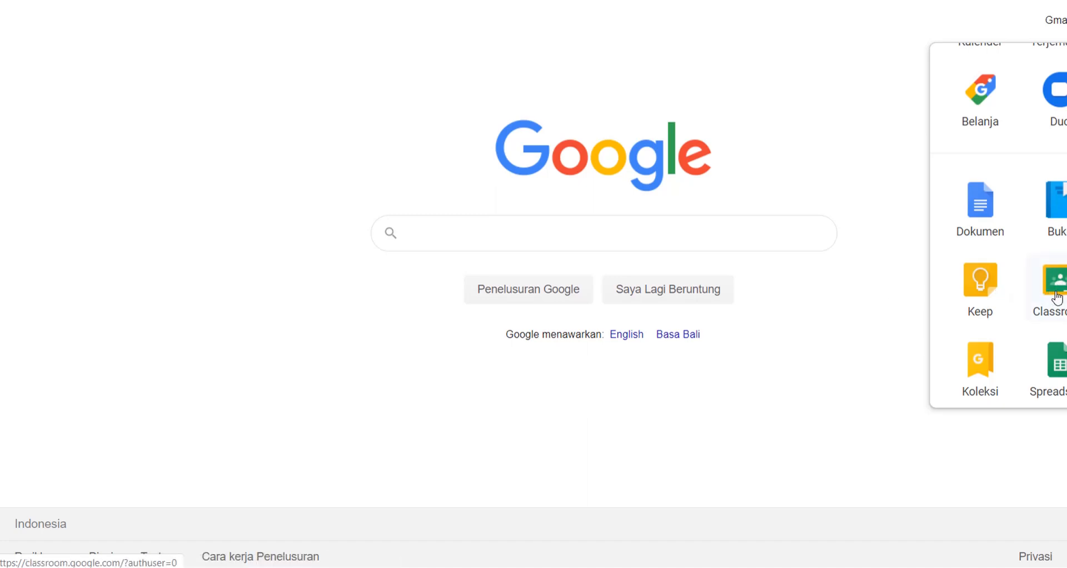
{"action": "left_click", "coordinate": [840, 310]}
Step: Open the + menu on the empty Classroom home to show Join class and Create class
{"action": "left_click", "coordinate": [142, 0]}
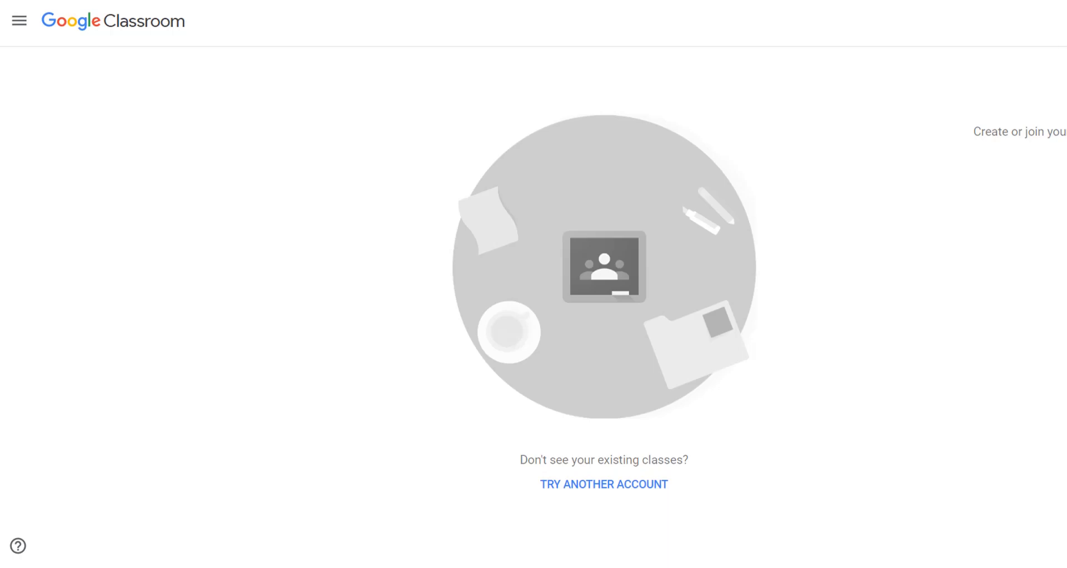
{"action": "left_click", "coordinate": [1065, 21]}
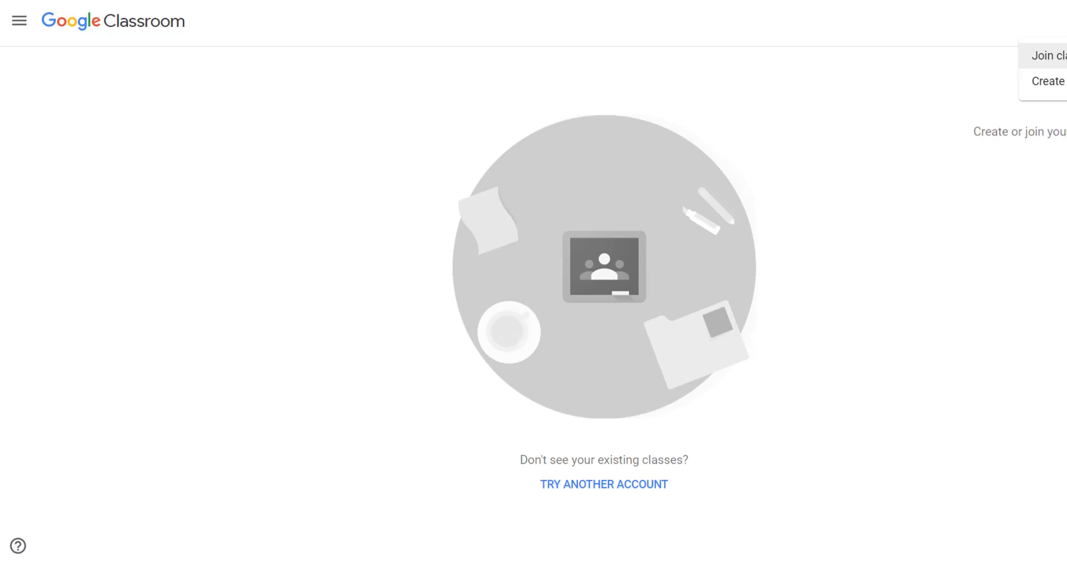
Step: Choose Create class, acknowledge the 'I've read and understand' notice, and continue to the class form
{"action": "left_click", "coordinate": [1058, 83]}
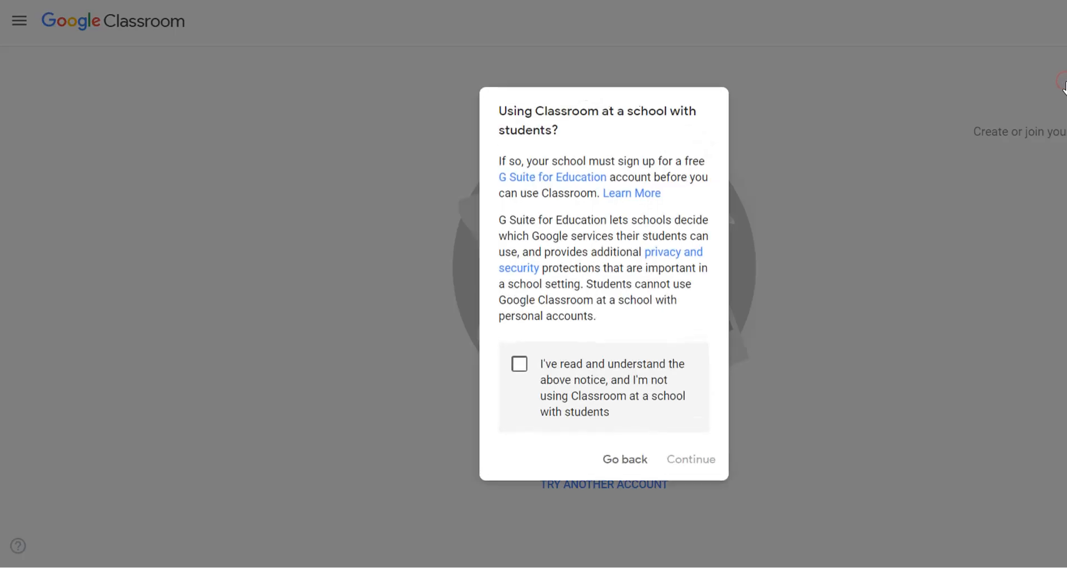
{"action": "left_click", "coordinate": [519, 366]}
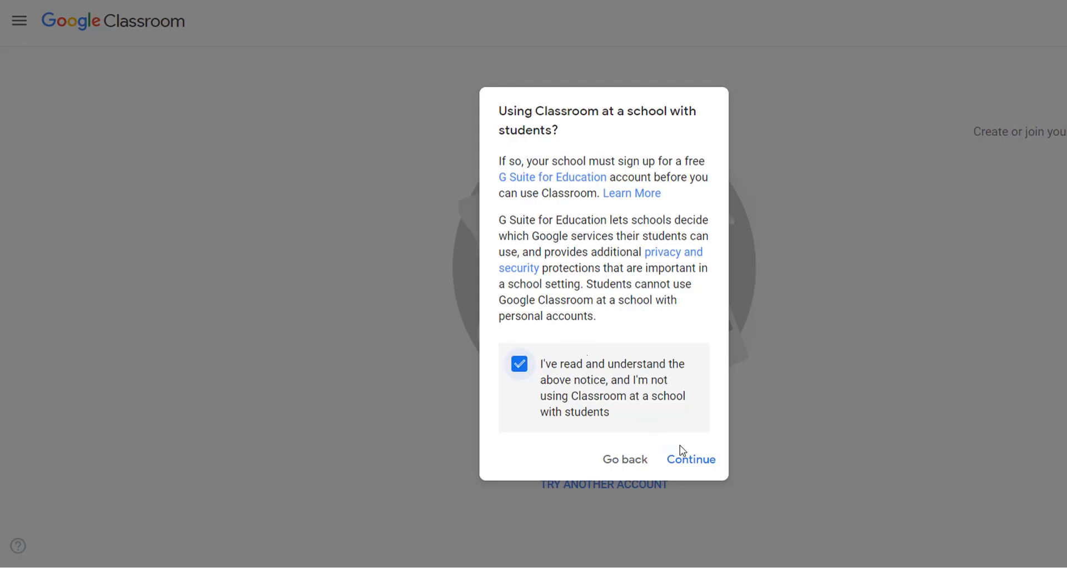
{"action": "left_click", "coordinate": [689, 461]}
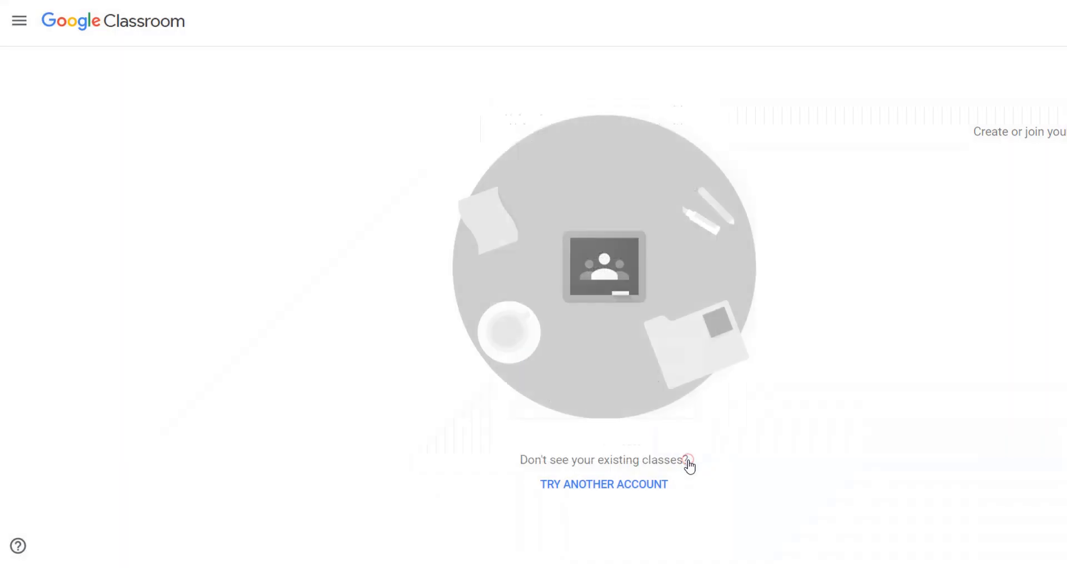
{"action": "left_click", "coordinate": [430, 178]}
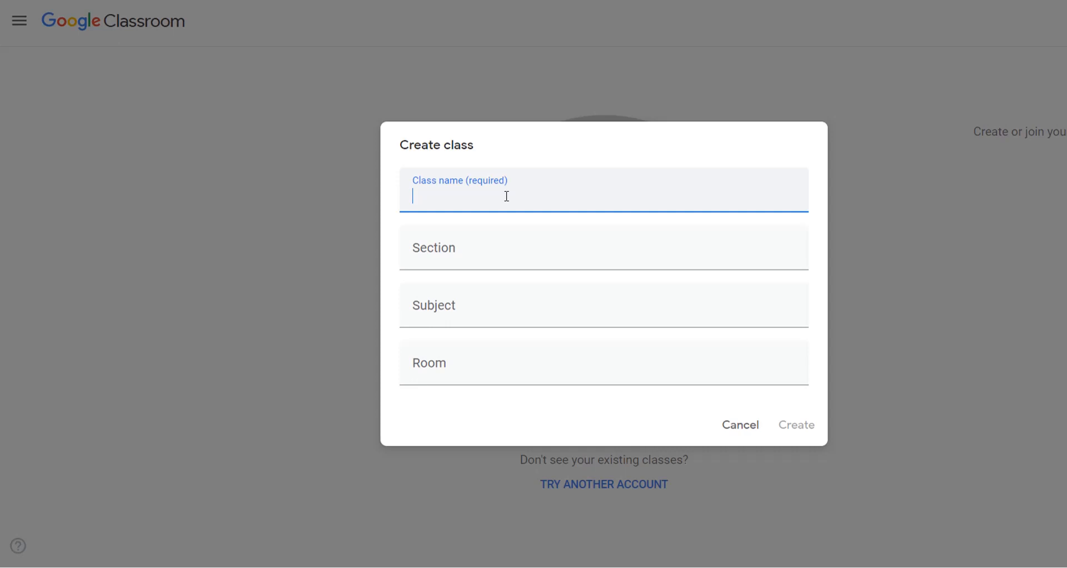
Step: Create 'Master Kelas Matematika 8' with the teacher's name as section, leaving Subject and Room blank
{"action": "type", "text": "Master Kelas M"}
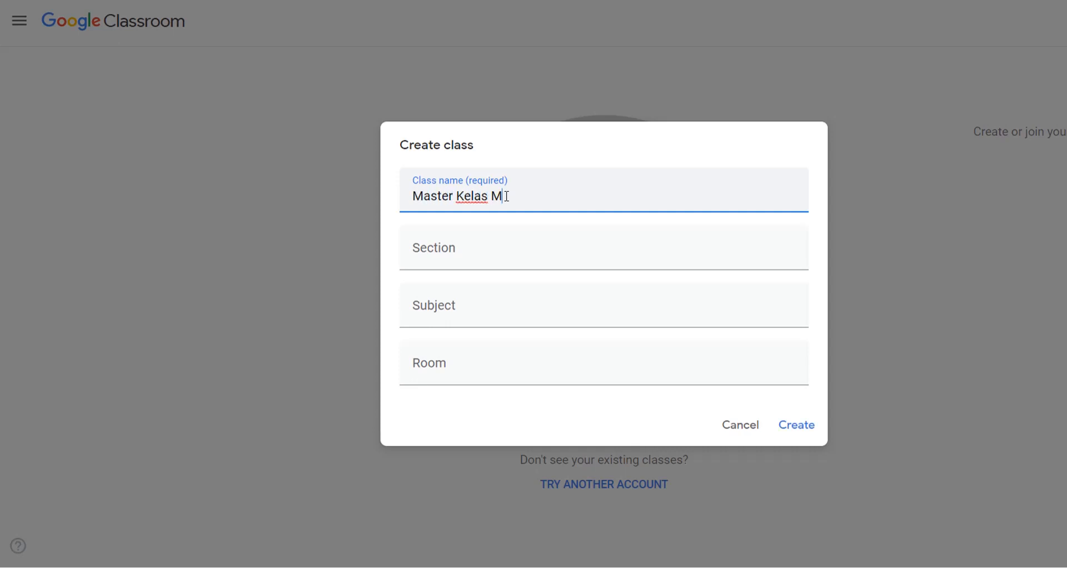
{"action": "type", "text": "atematika 8"}
{"action": "left_click", "coordinate": [462, 262]}
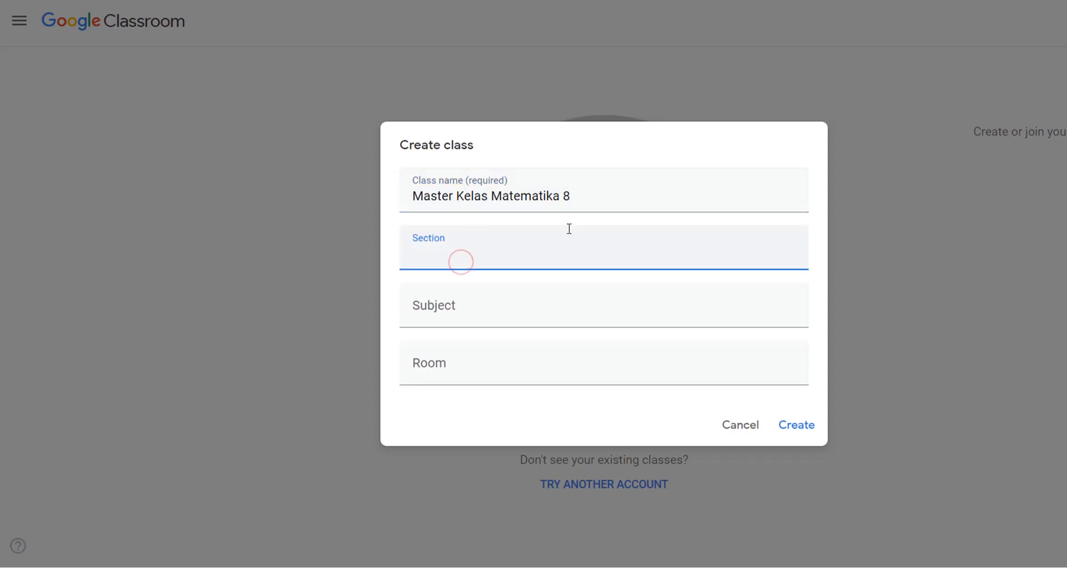
{"action": "type", "text": "Guru : Putu Eka Putra"}
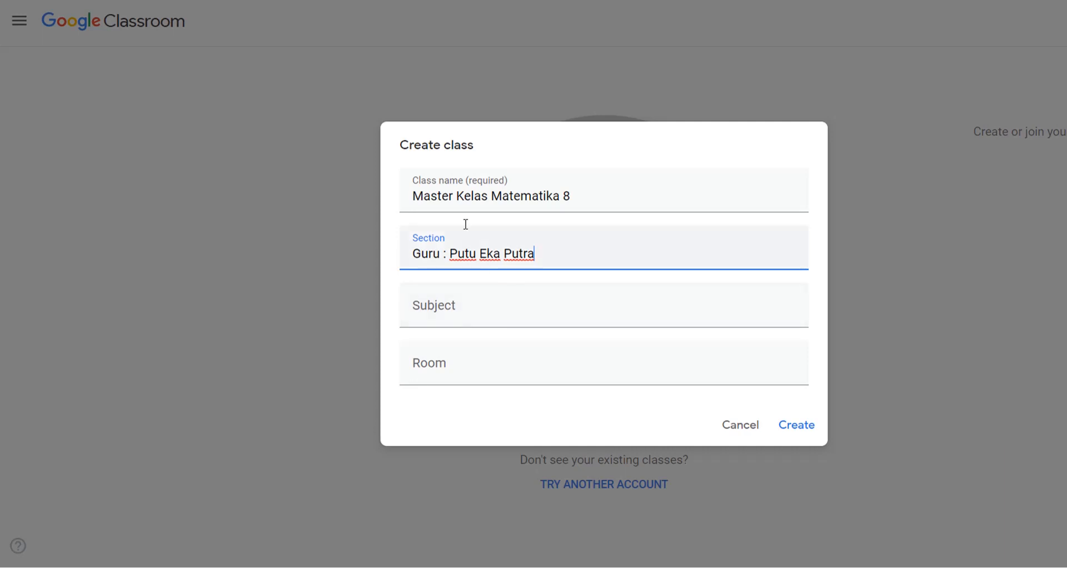
{"action": "left_click", "coordinate": [460, 319]}
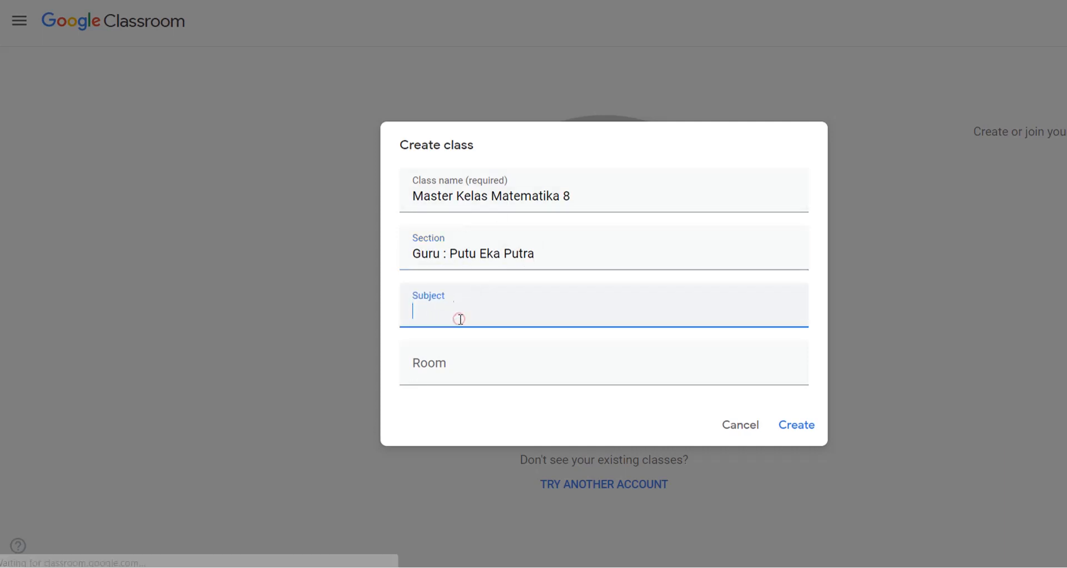
{"action": "left_click", "coordinate": [434, 375]}
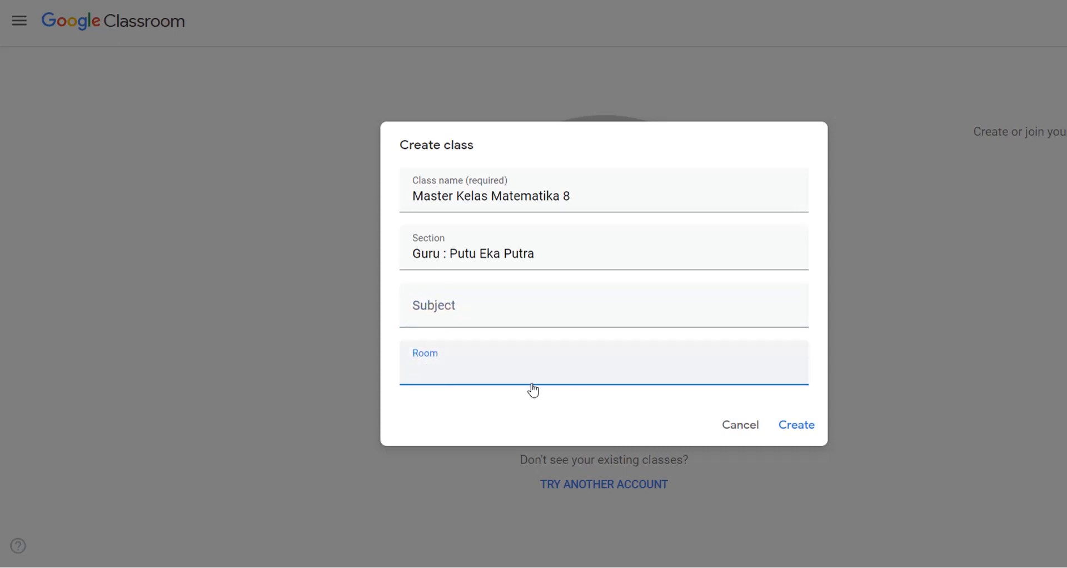
{"action": "left_click", "coordinate": [804, 428]}
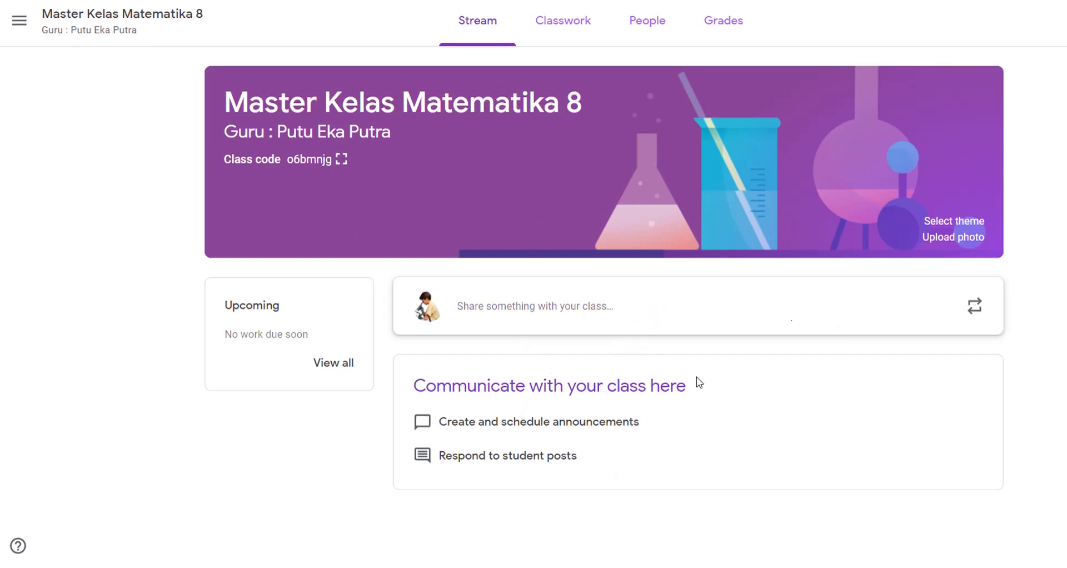
Step: Switch from the Stream to the Classwork tab of Master Kelas Matematika 8
{"action": "left_click", "coordinate": [573, 38]}
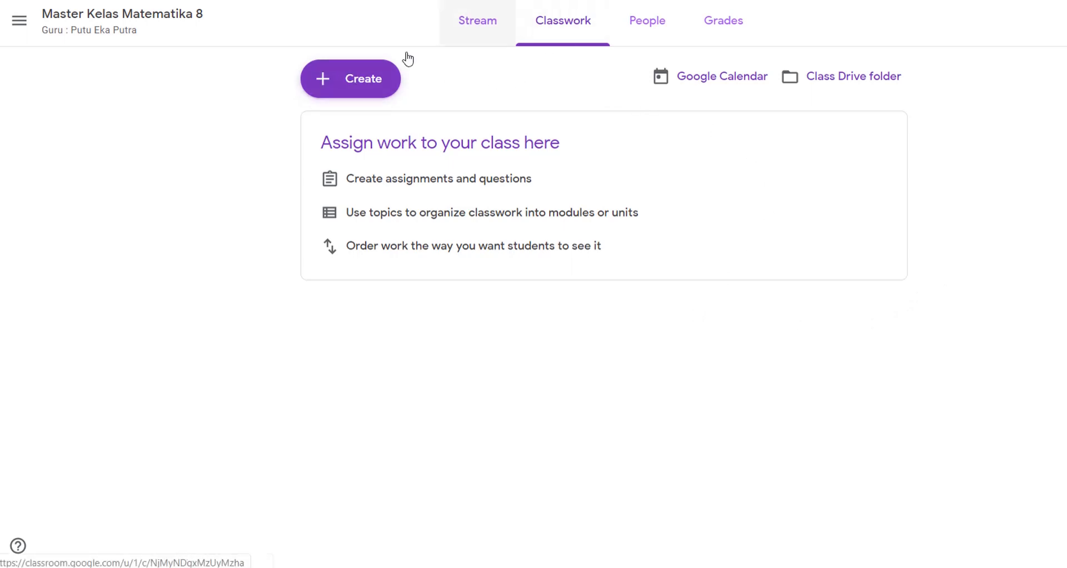
Step: Choose Topic from the Classwork Create menu
{"action": "left_click", "coordinate": [375, 81]}
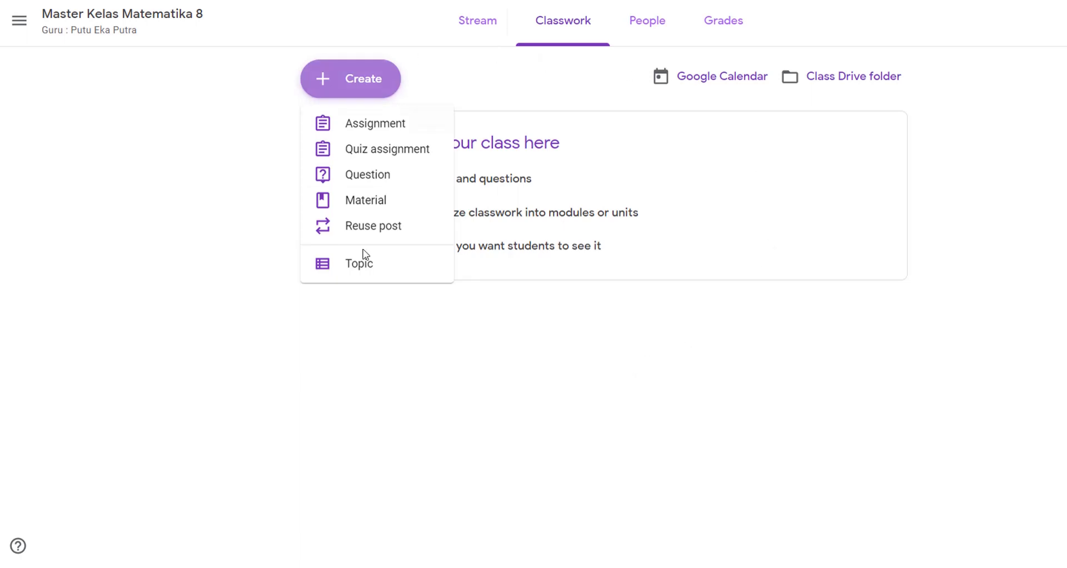
{"action": "left_click", "coordinate": [392, 269]}
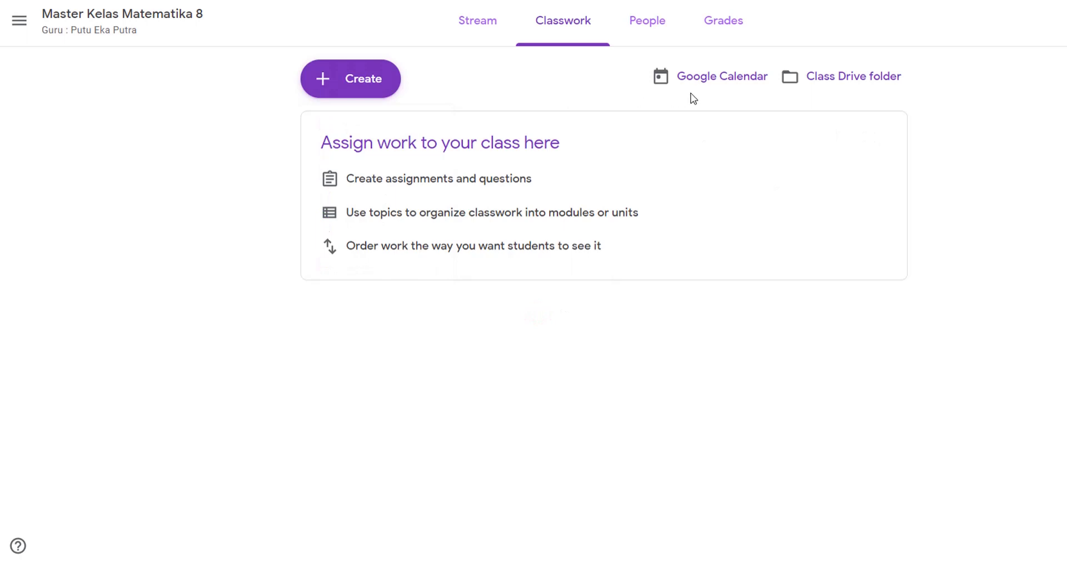
{"action": "left_click", "coordinate": [725, 83]}
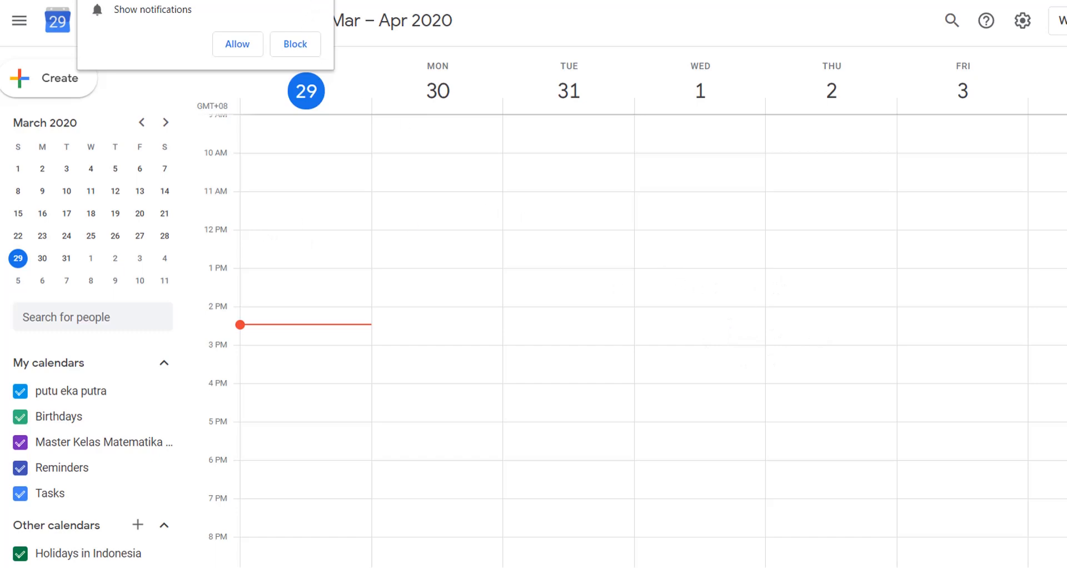
{"action": "left_click", "coordinate": [323, 2]}
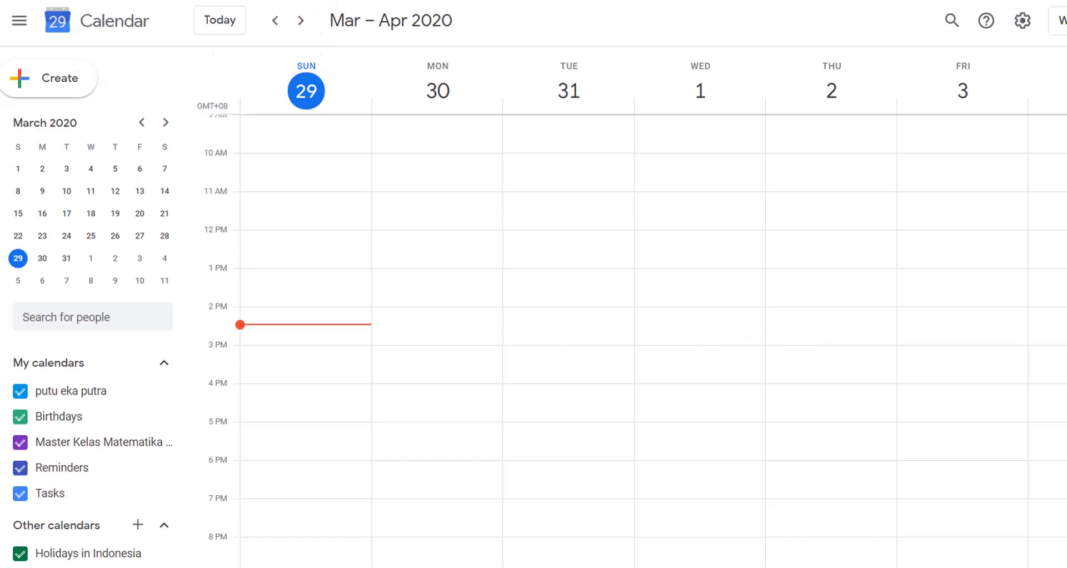
{"action": "left_click", "coordinate": [419, 312]}
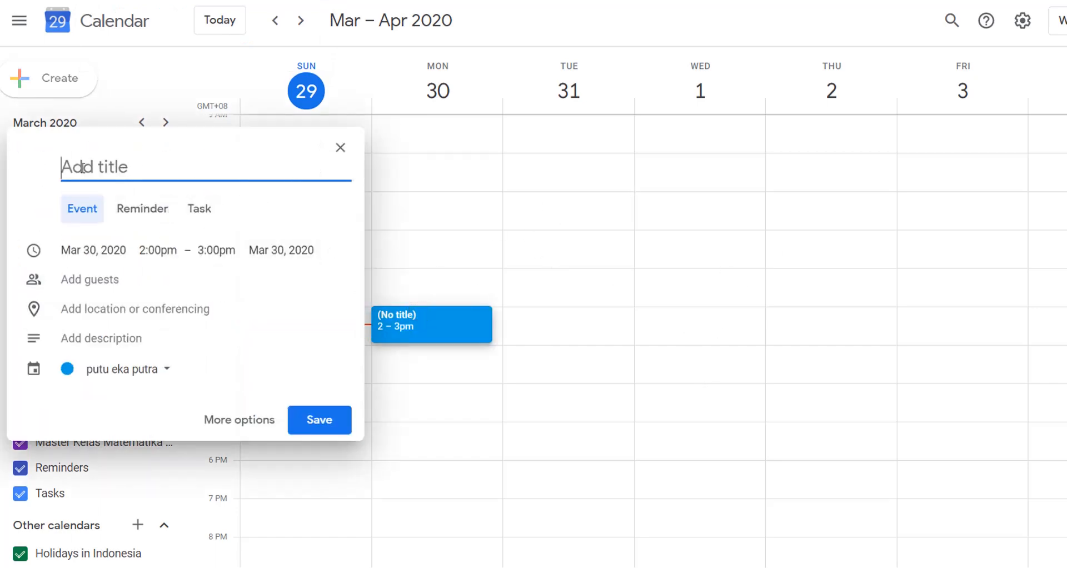
{"action": "left_click", "coordinate": [340, 148]}
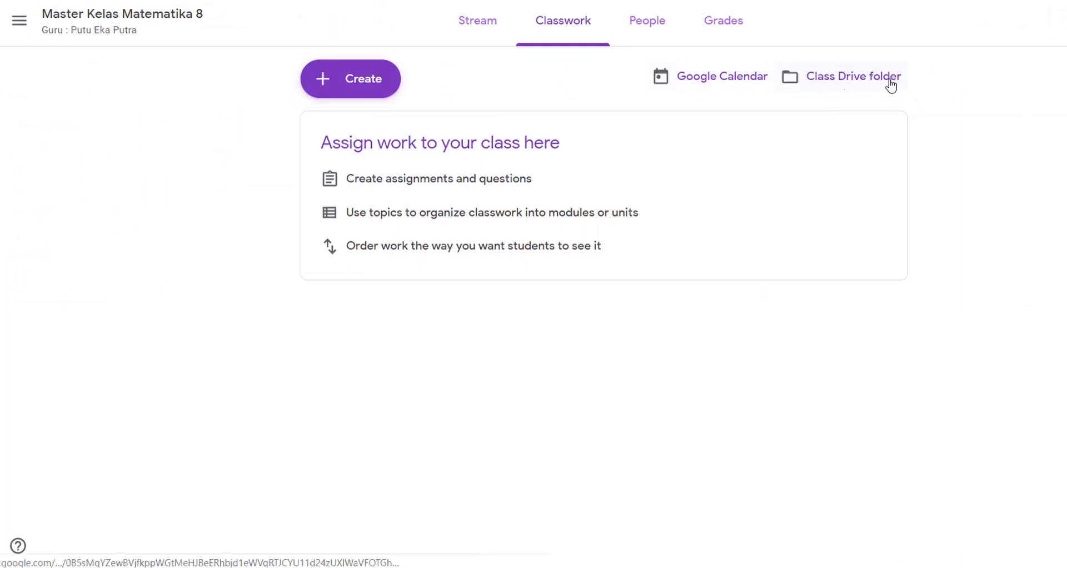
Step: Open the class's empty Drive folder, then go up to My Drive
{"action": "left_click", "coordinate": [851, 82]}
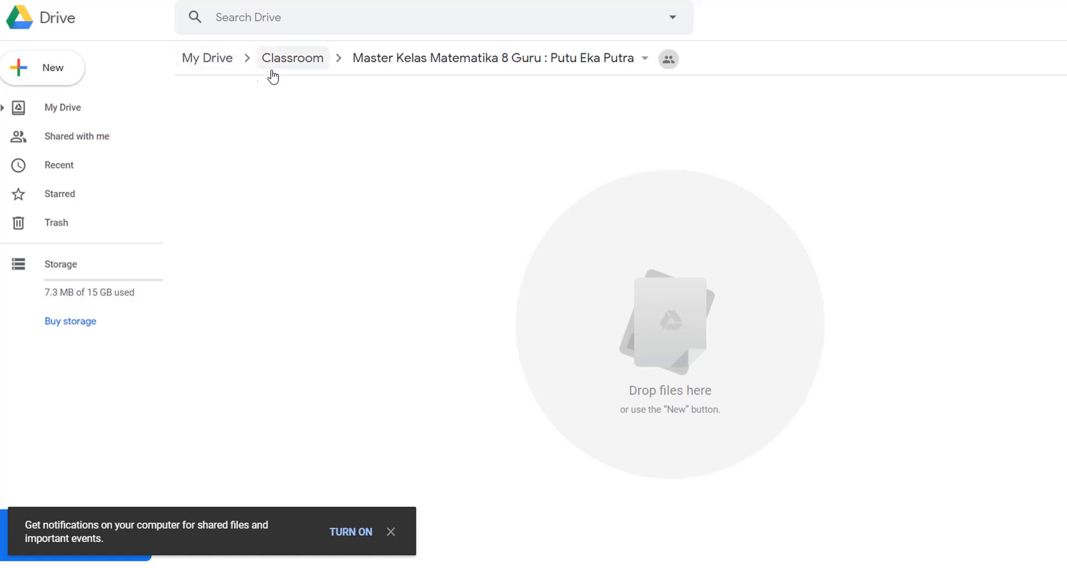
{"action": "left_click", "coordinate": [209, 61]}
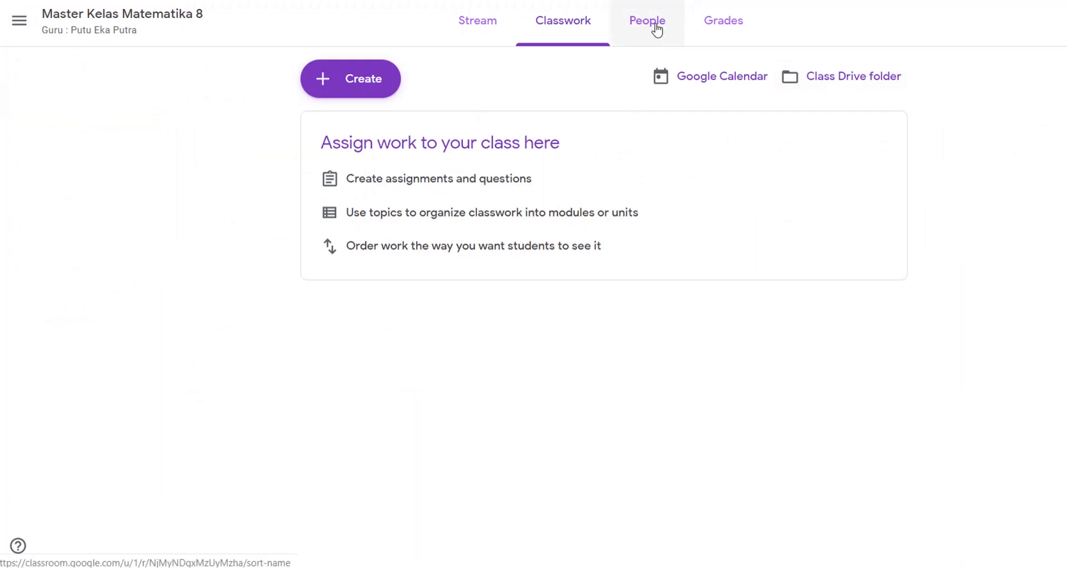
Step: On the People tab, cancel the Invite teachers dialog and bring up Invite students
{"action": "left_click", "coordinate": [654, 26]}
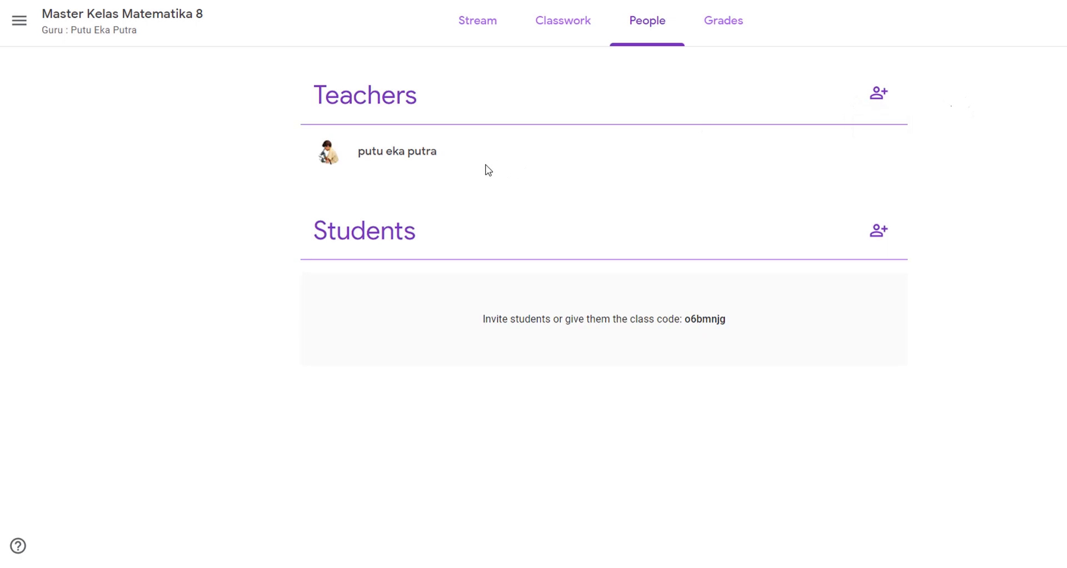
{"action": "left_click", "coordinate": [876, 100]}
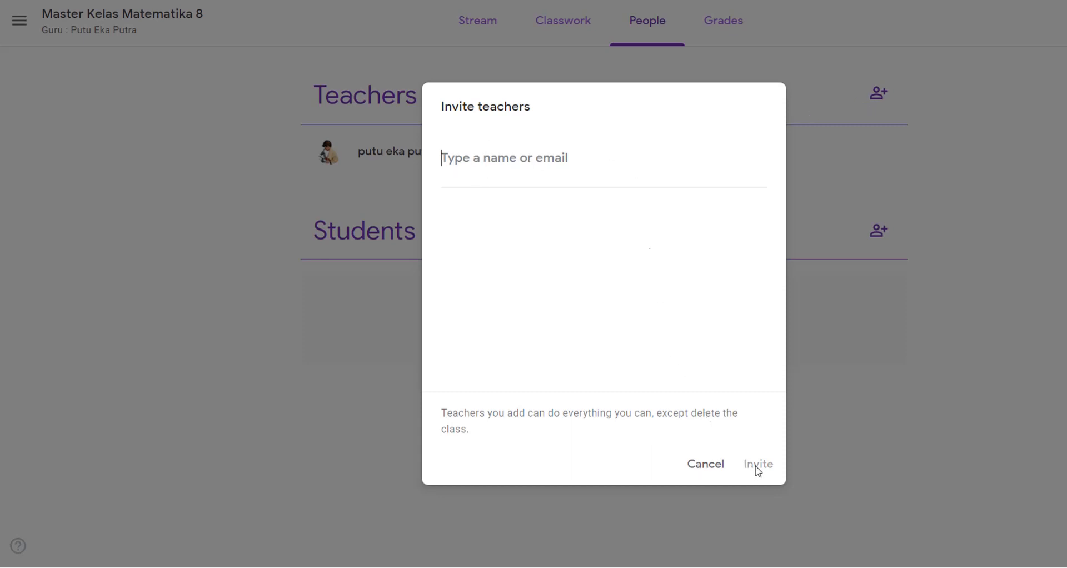
{"action": "left_click", "coordinate": [712, 468]}
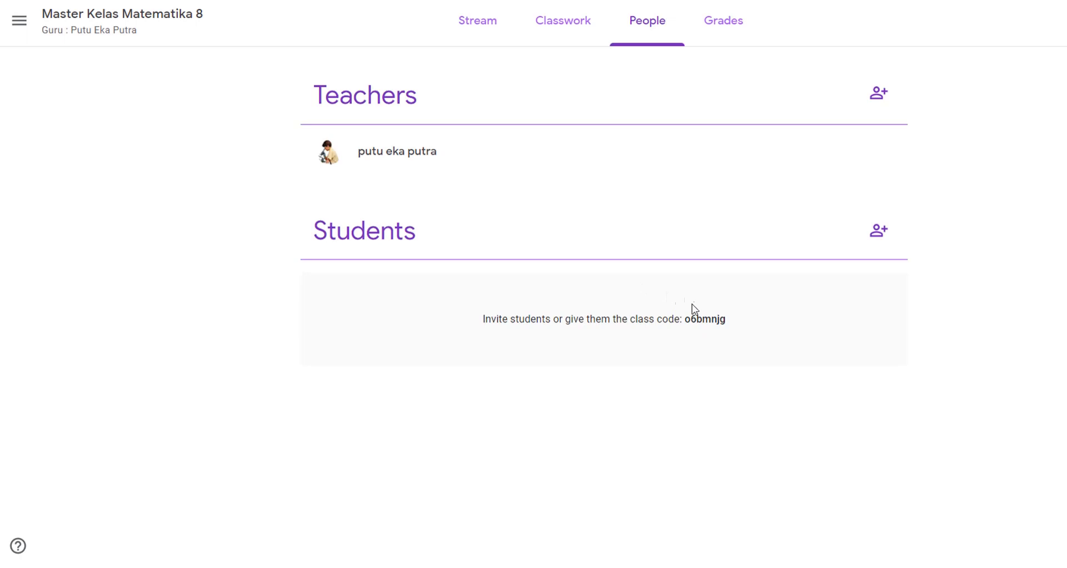
{"action": "left_click", "coordinate": [878, 231]}
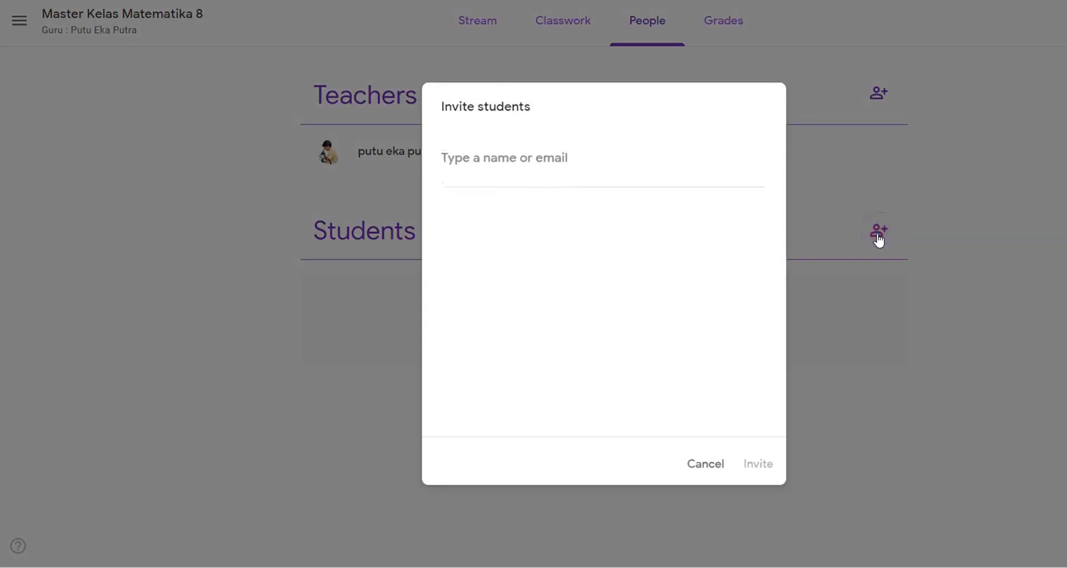
Step: Cancel the Invite students dialog without entering any student
{"action": "left_click", "coordinate": [569, 163]}
{"action": "left_click", "coordinate": [594, 162]}
{"action": "left_click", "coordinate": [702, 469]}
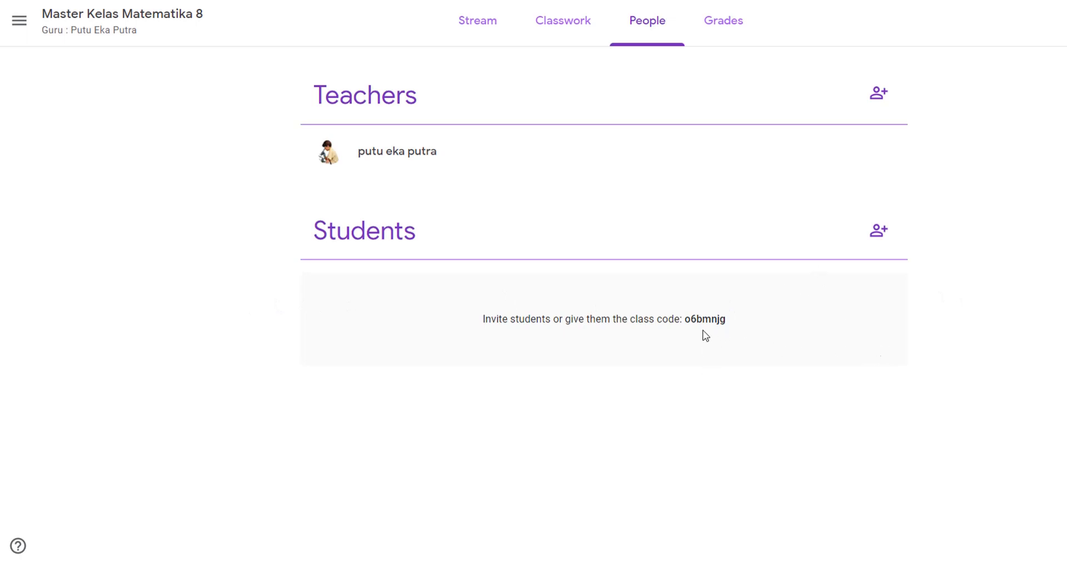
Step: Select the class code on the People page, then return to the Stream tab
{"action": "double_click", "coordinate": [687, 321]}
{"action": "left_click", "coordinate": [709, 414]}
{"action": "left_click", "coordinate": [471, 31]}
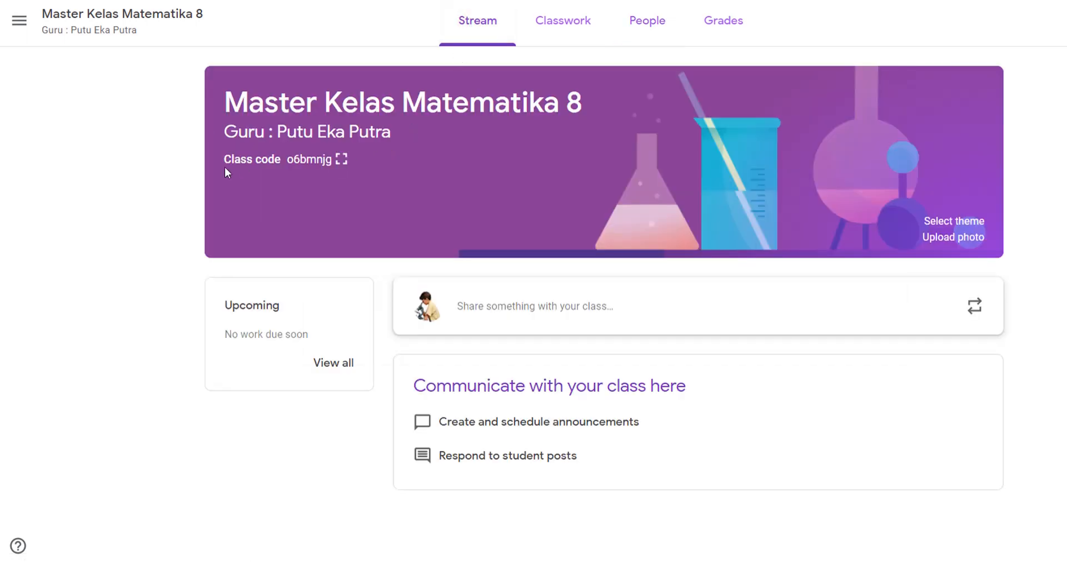
Step: Display the class code full-screen and highlight its large text for students to read
{"action": "left_click", "coordinate": [341, 160]}
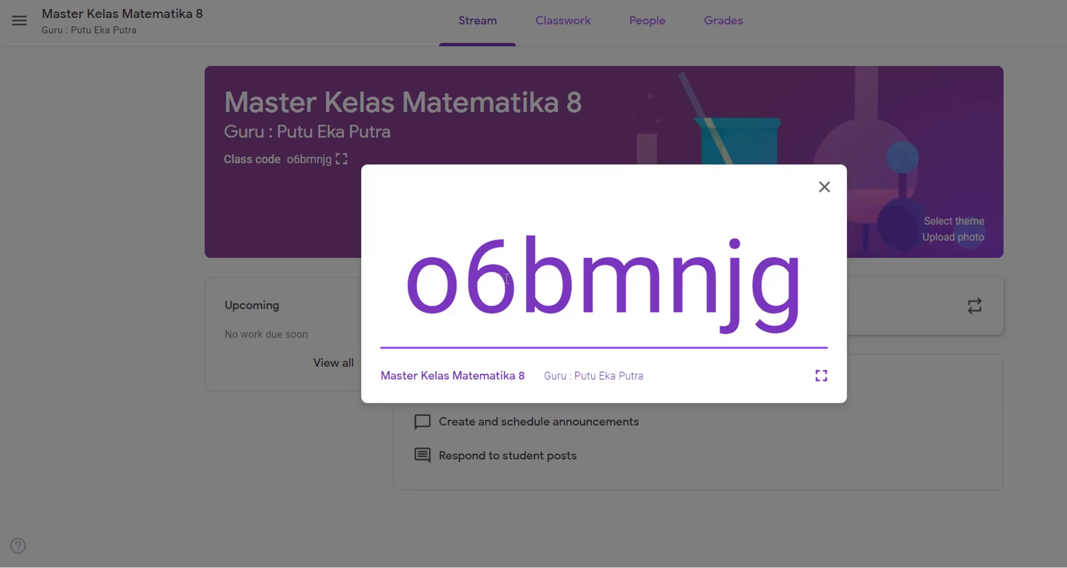
{"action": "left_click_drag", "start_coordinate": [799, 283], "coordinate": [395, 291]}
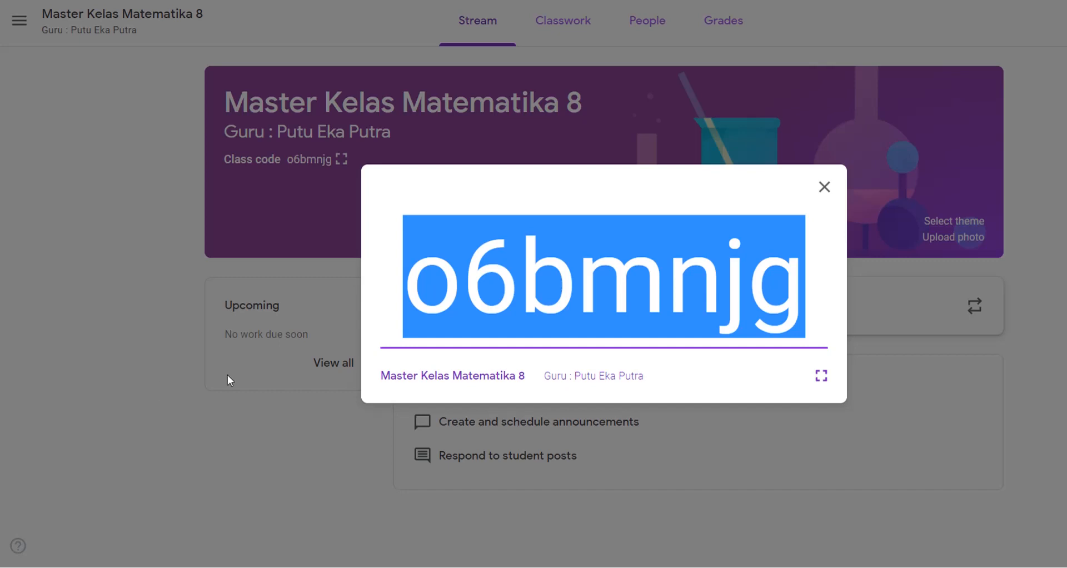
{"action": "left_click", "coordinate": [593, 275]}
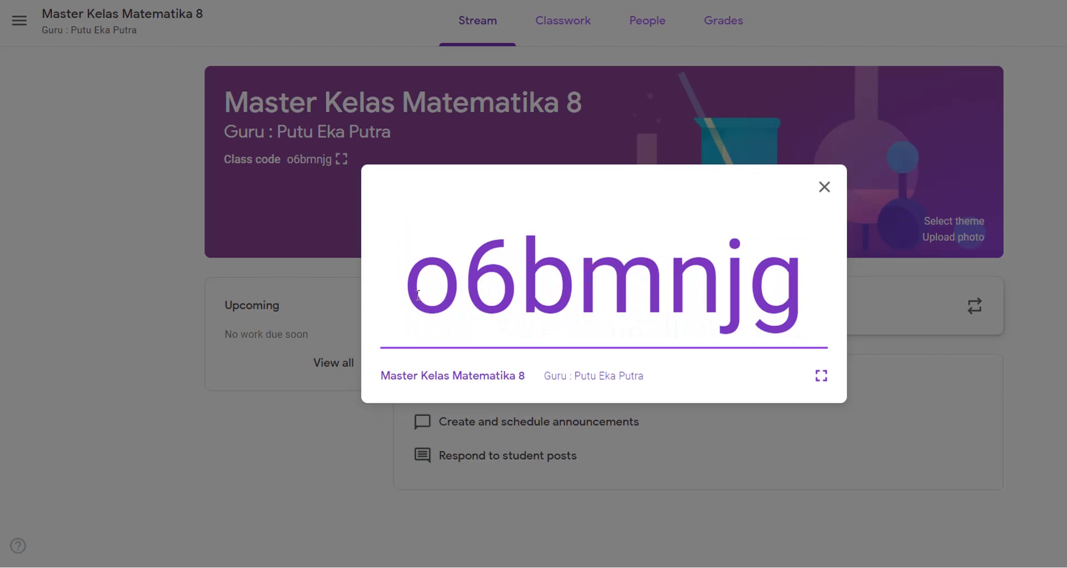
{"action": "left_click_drag", "start_coordinate": [411, 291], "coordinate": [812, 290]}
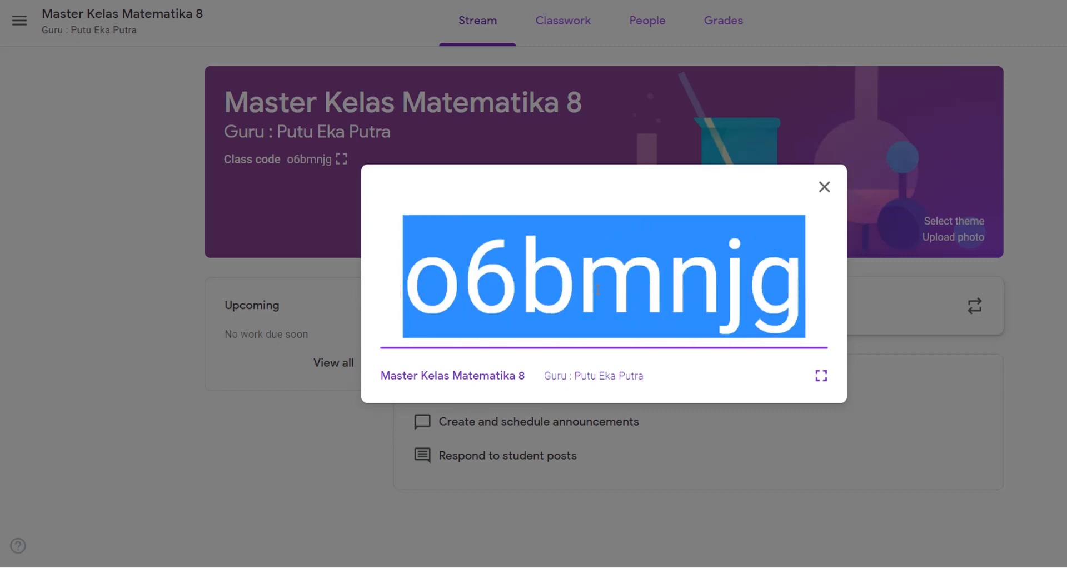
{"action": "left_click", "coordinate": [642, 285]}
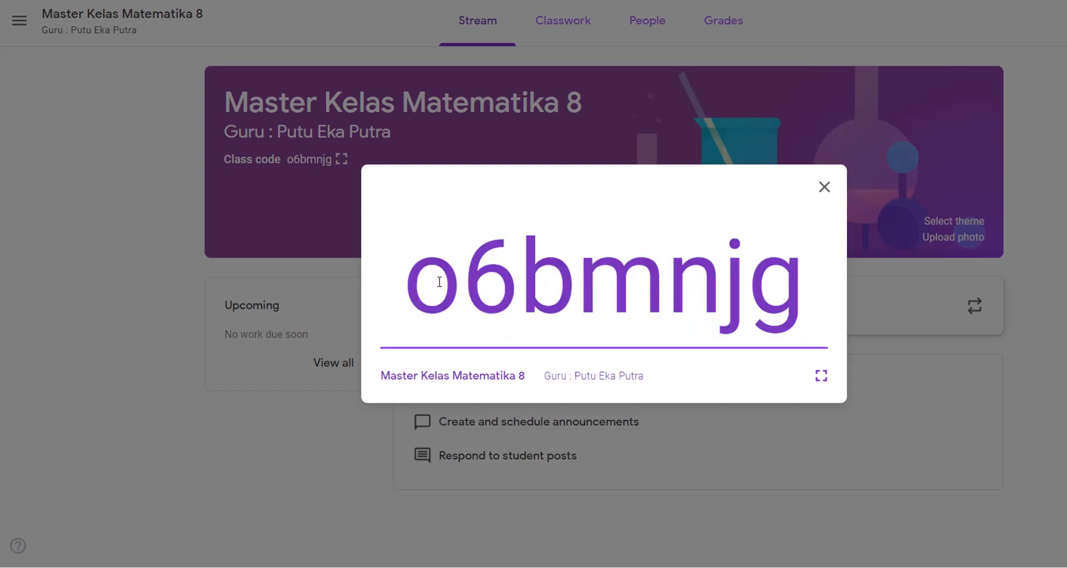
{"action": "left_click_drag", "start_coordinate": [413, 280], "coordinate": [767, 292]}
{"action": "left_click", "coordinate": [543, 282]}
Step: Close the enlarged class code and go to the Classes home list
{"action": "left_click", "coordinate": [824, 186]}
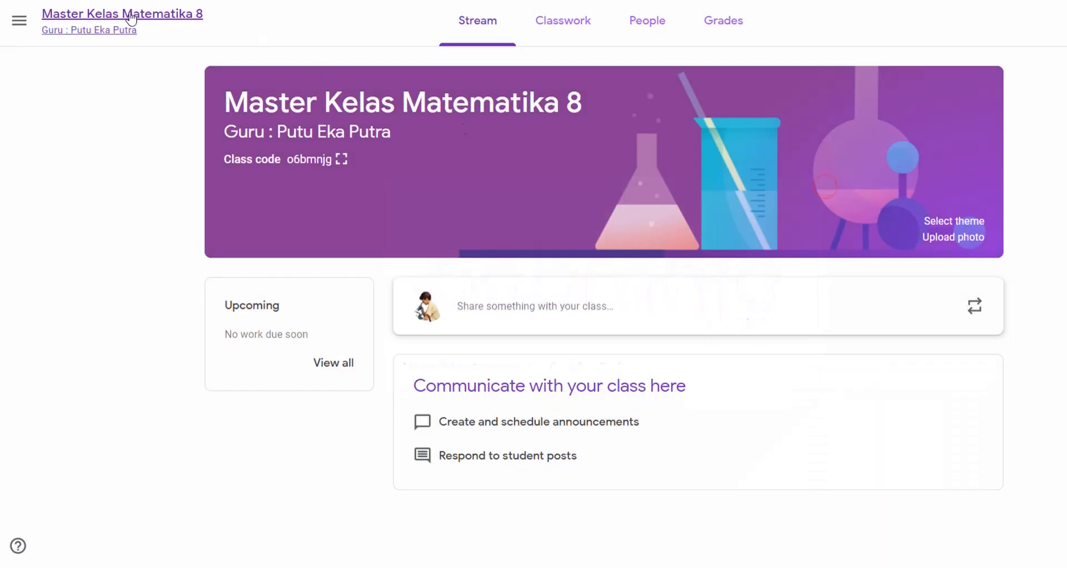
{"action": "left_click", "coordinate": [19, 21]}
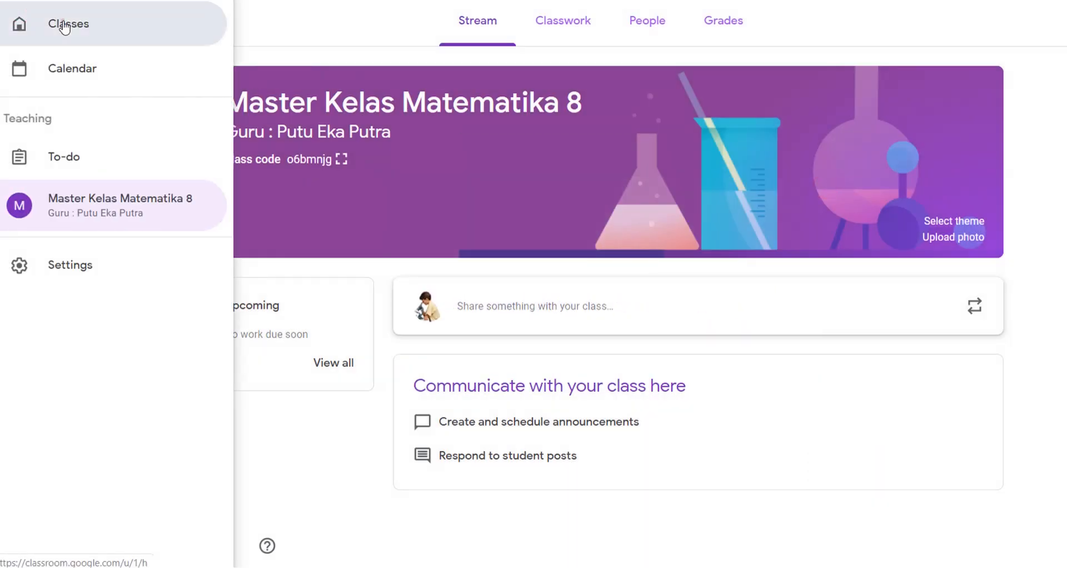
{"action": "left_click", "coordinate": [62, 23]}
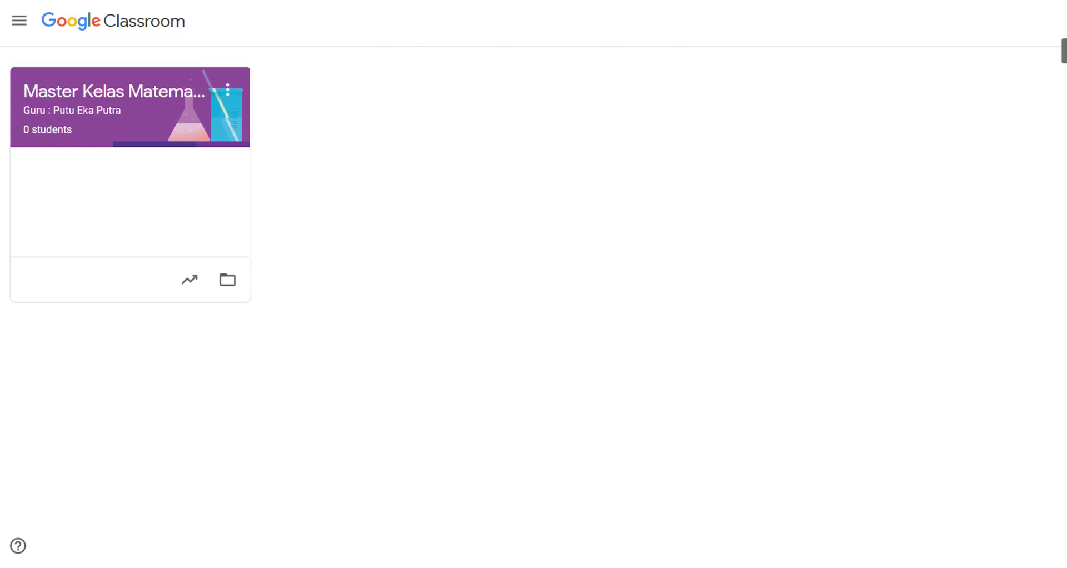
Step: Start joining a class, cancel it, and reopen Master Kelas Matematika 8
{"action": "left_click", "coordinate": [1065, 21]}
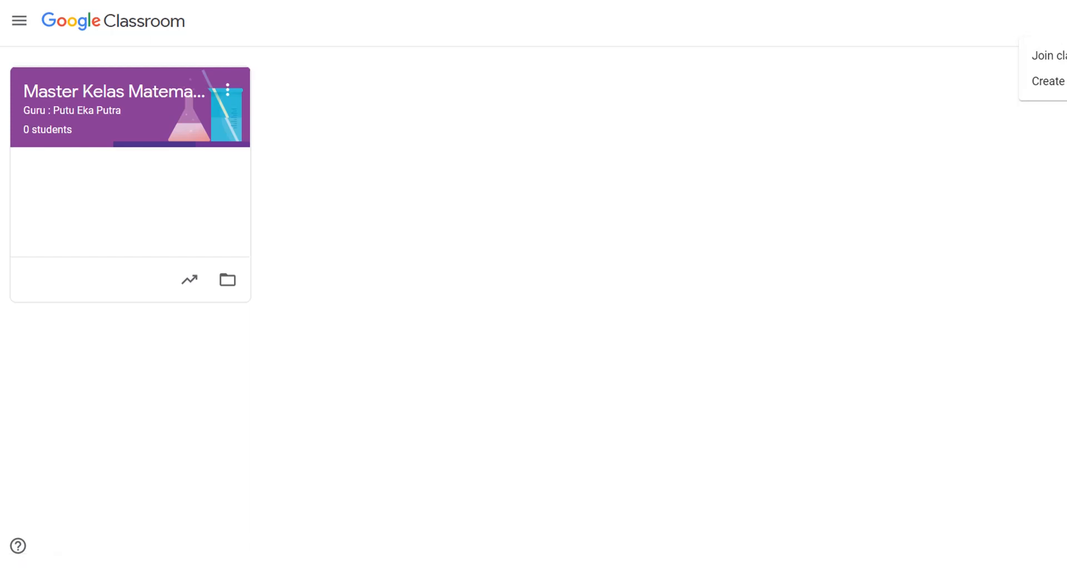
{"action": "left_click", "coordinate": [1064, 56]}
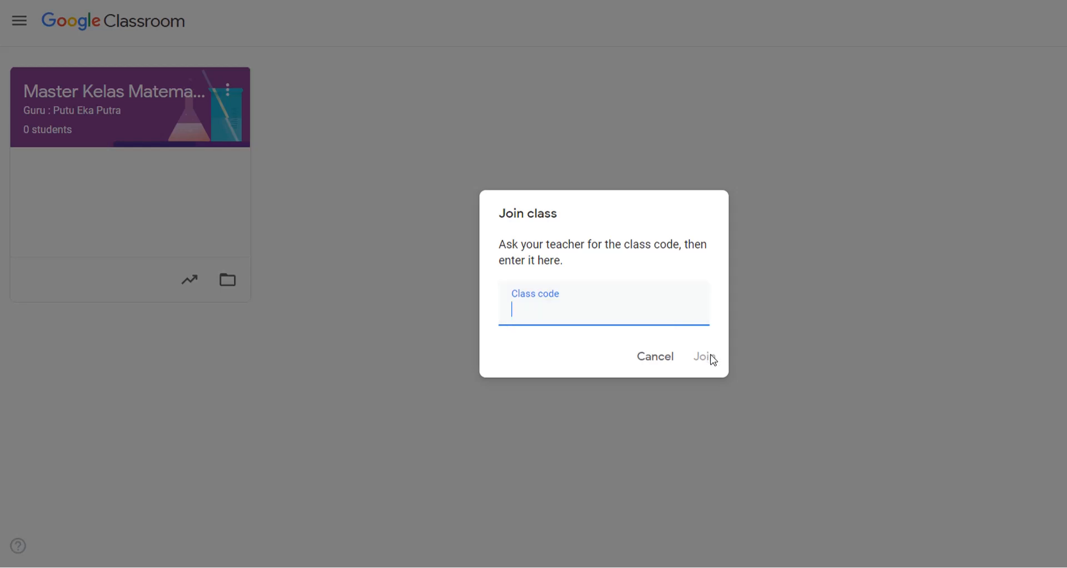
{"action": "left_click", "coordinate": [658, 360]}
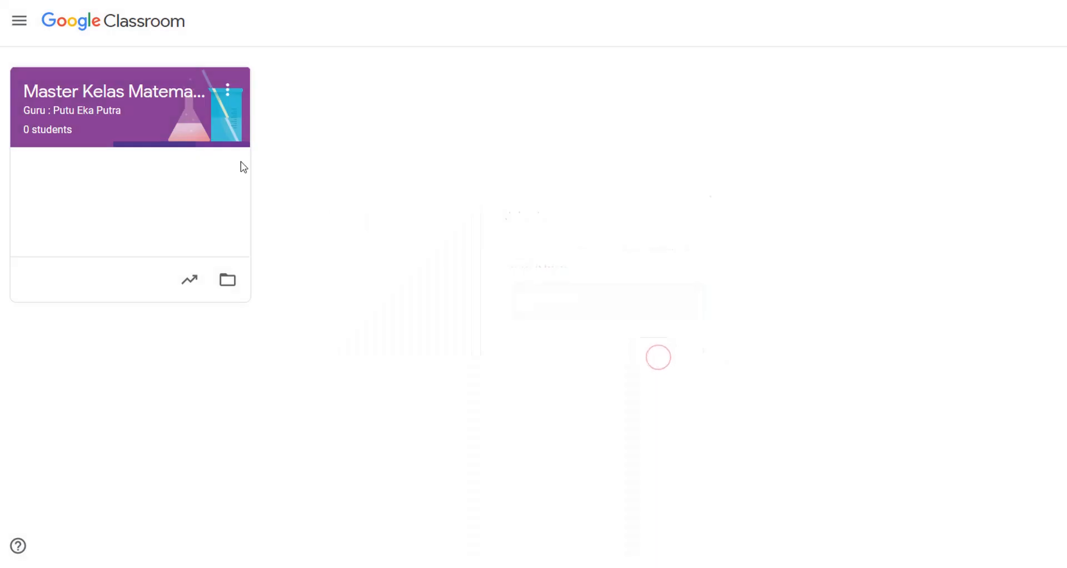
{"action": "left_click", "coordinate": [129, 91]}
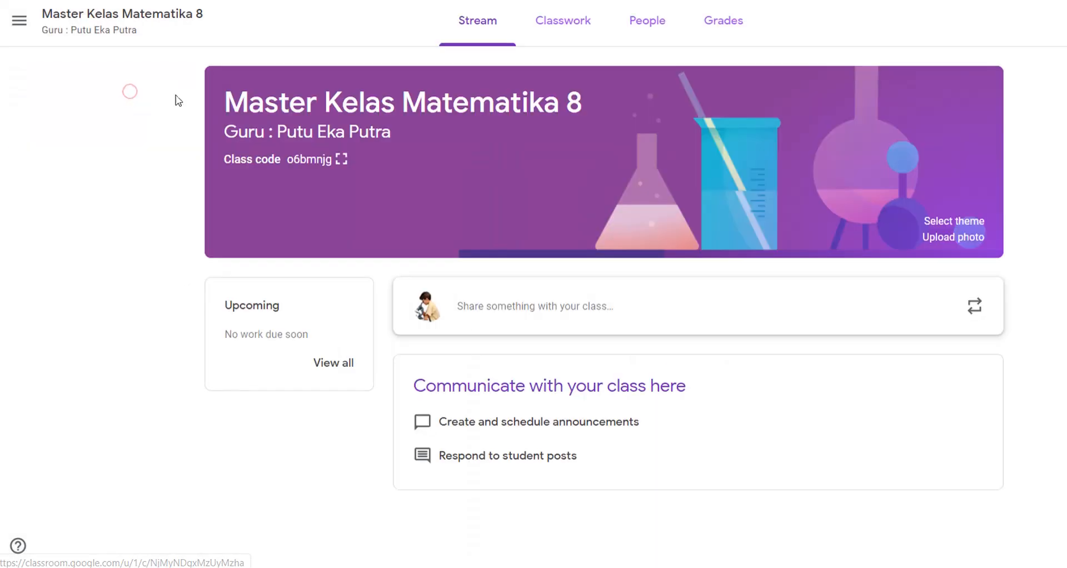
Step: Check the People list, then the Grades page for Master Kelas Matematika 8
{"action": "left_click", "coordinate": [656, 27]}
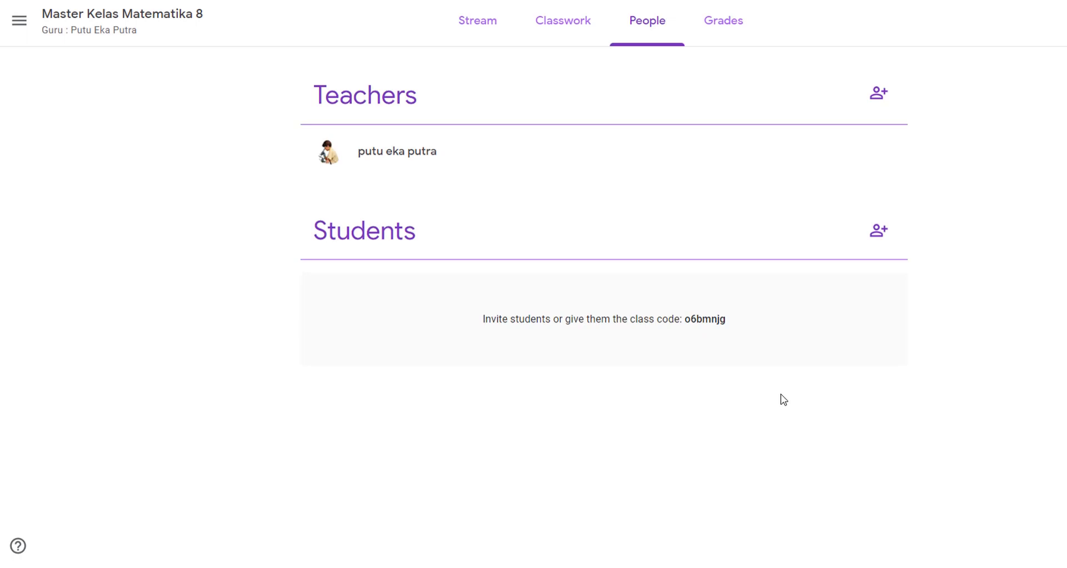
{"action": "left_click", "coordinate": [728, 38]}
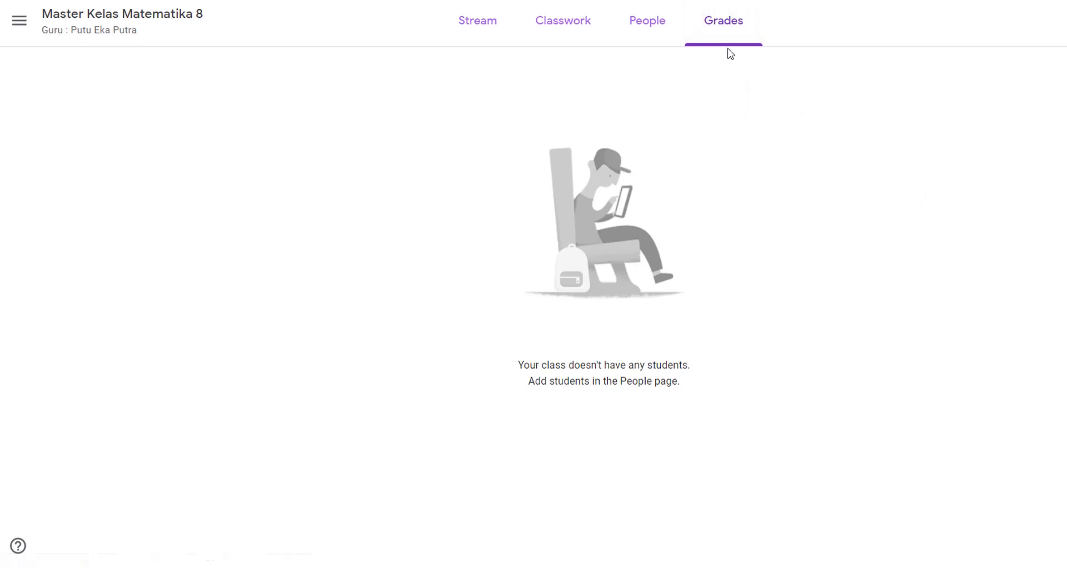
Step: Enter 'Ini adalah kelas master matematika 8' as the class description in Class settings
{"action": "left_click", "coordinate": [475, 32]}
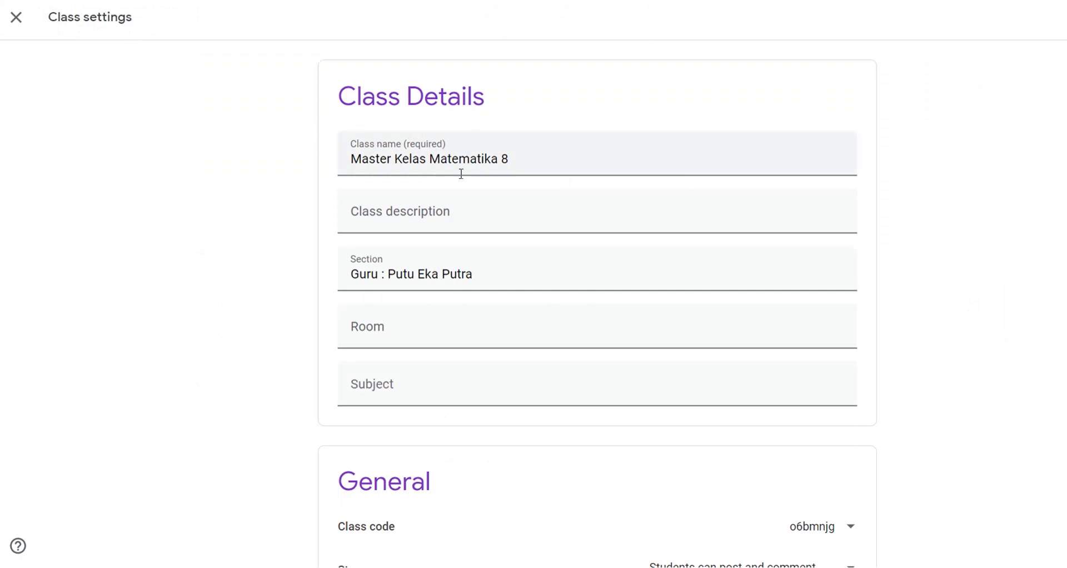
{"action": "scroll", "coordinate": [448, 229], "scroll_direction": "down", "scroll_amount": 3}
{"action": "scroll", "coordinate": [448, 231], "scroll_direction": "up", "scroll_amount": 2}
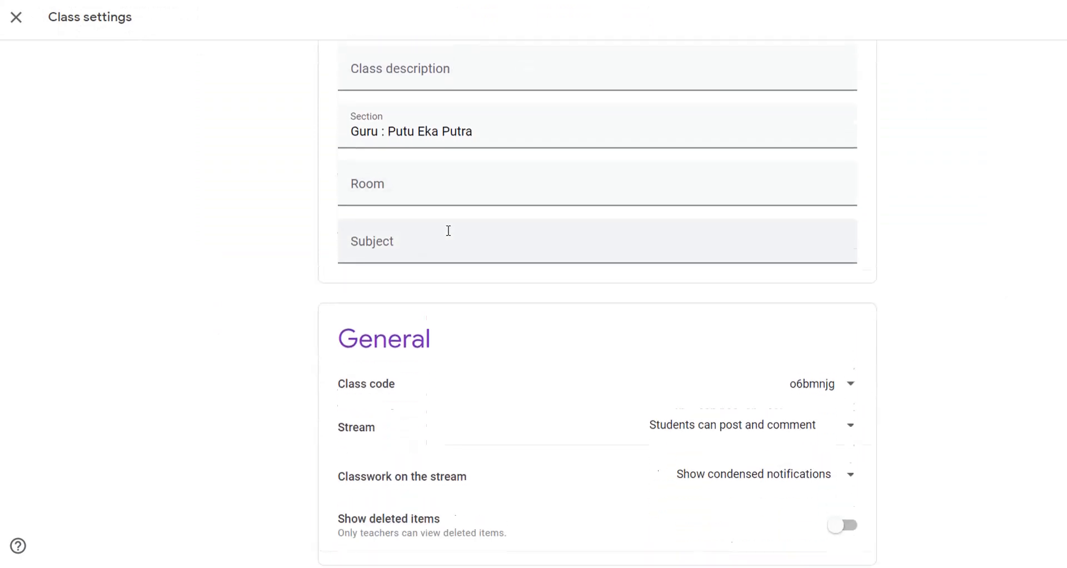
{"action": "left_click", "coordinate": [440, 147]}
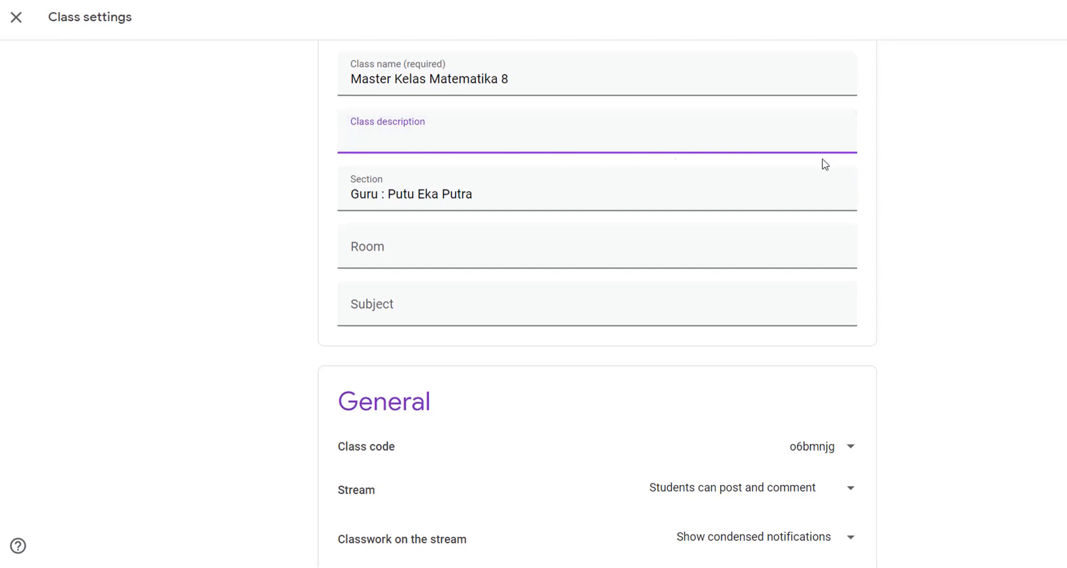
{"action": "type", "text": "Ini adalah kelas"}
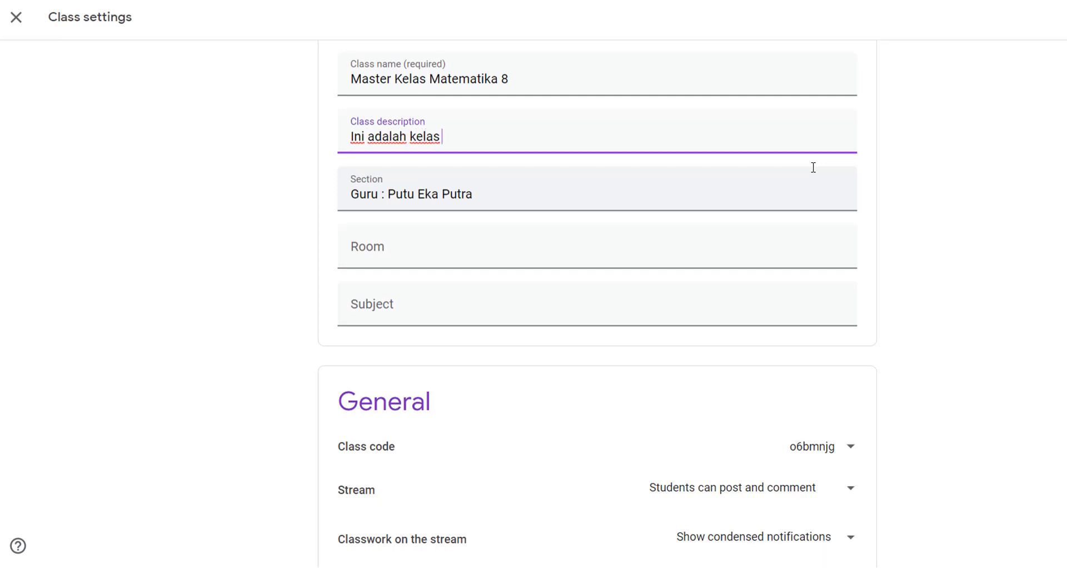
{"action": "type", "text": " master matematika "}
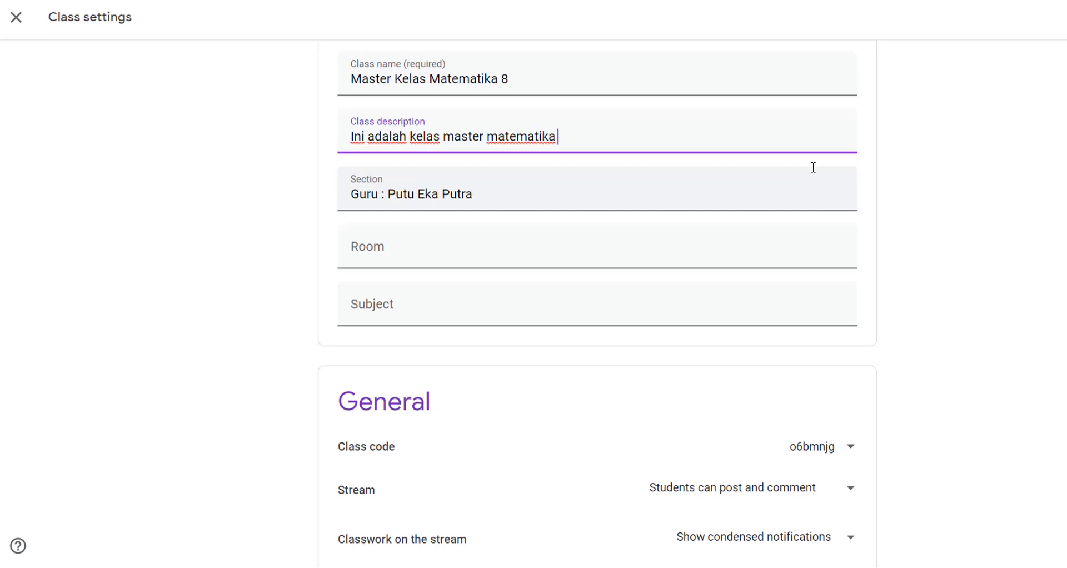
{"action": "type", "text": "8"}
{"action": "scroll", "coordinate": [332, 299], "scroll_direction": "down", "scroll_amount": 3}
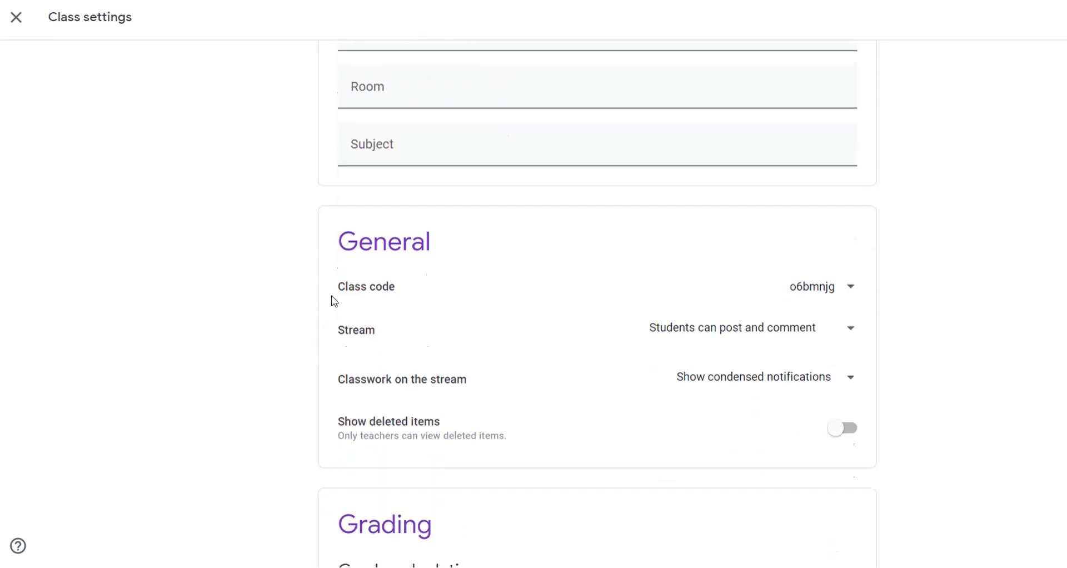
{"action": "scroll", "coordinate": [411, 288], "scroll_direction": "down", "scroll_amount": 2}
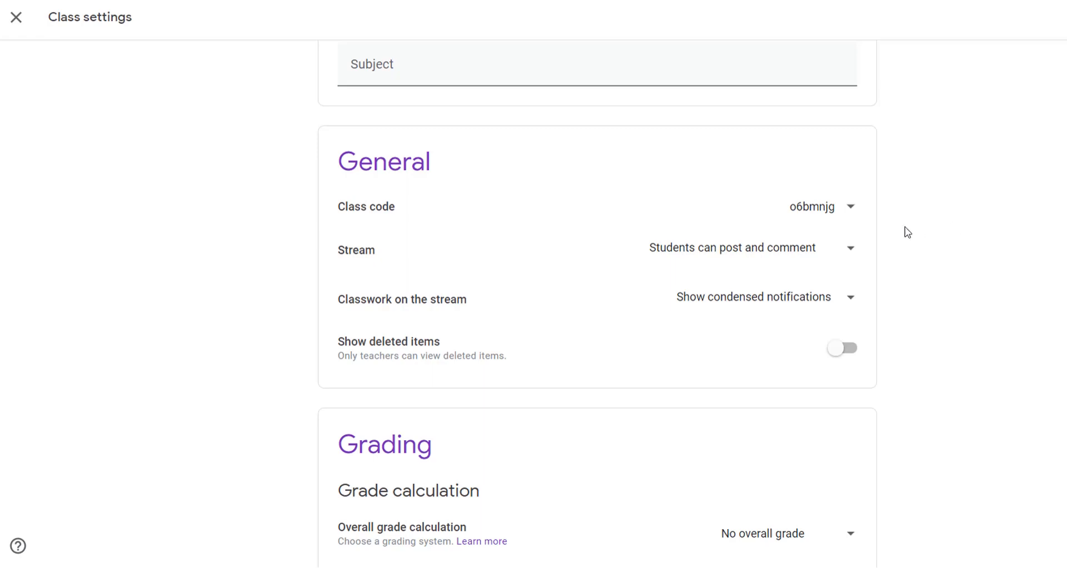
Step: Reset the class code in Class settings to generate a new one
{"action": "left_click", "coordinate": [850, 215]}
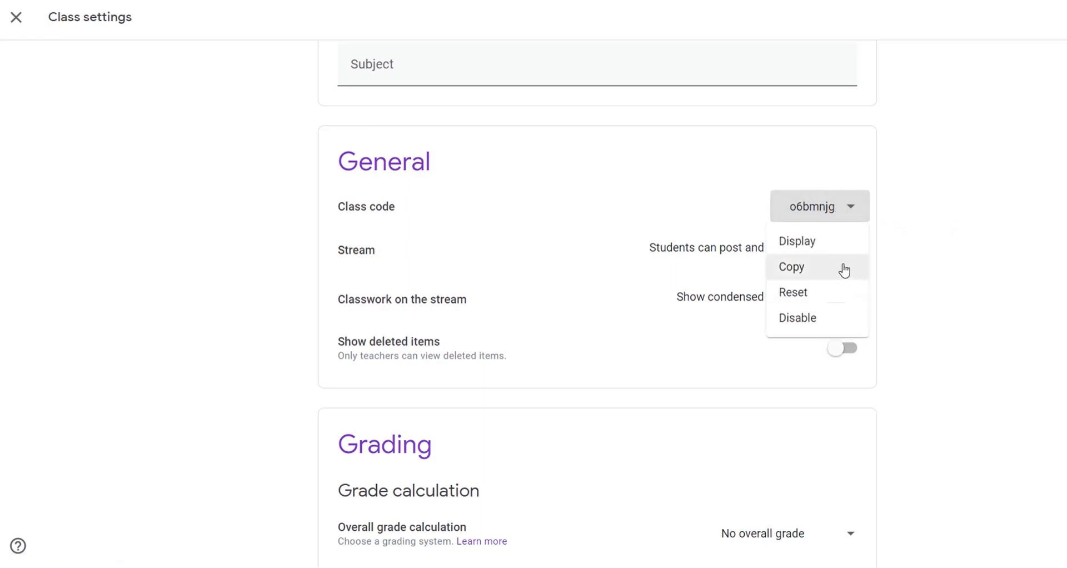
{"action": "left_click", "coordinate": [820, 298]}
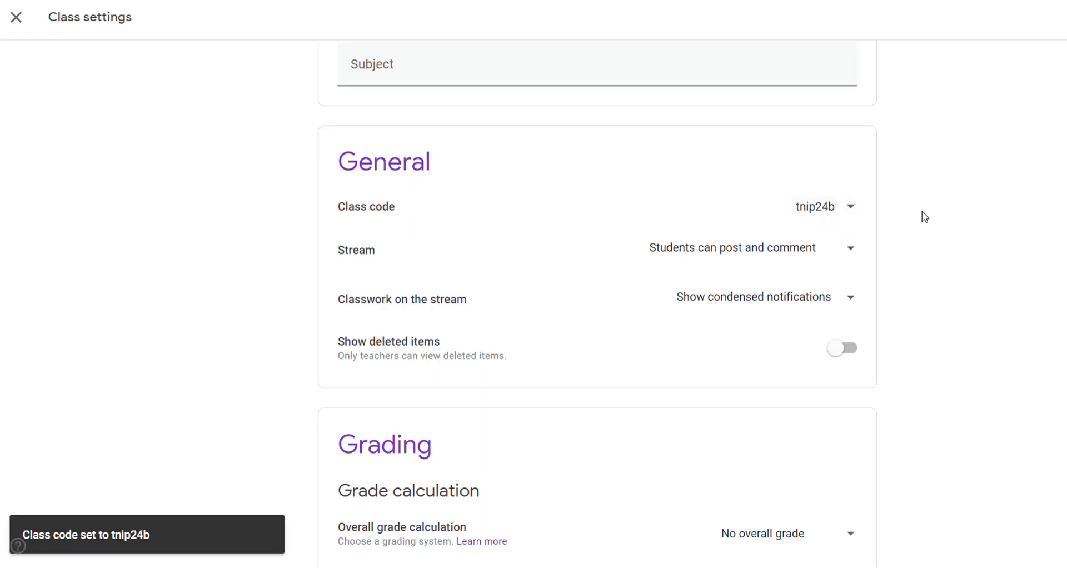
{"action": "left_click", "coordinate": [938, 210]}
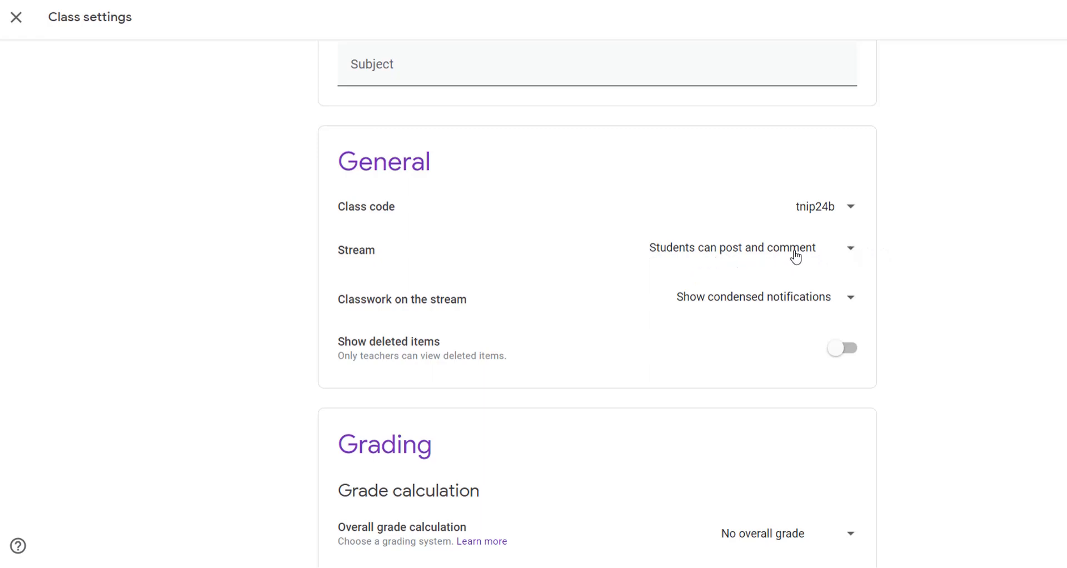
Step: Set Stream to 'Only teachers can post or comment'
{"action": "left_click", "coordinate": [839, 254]}
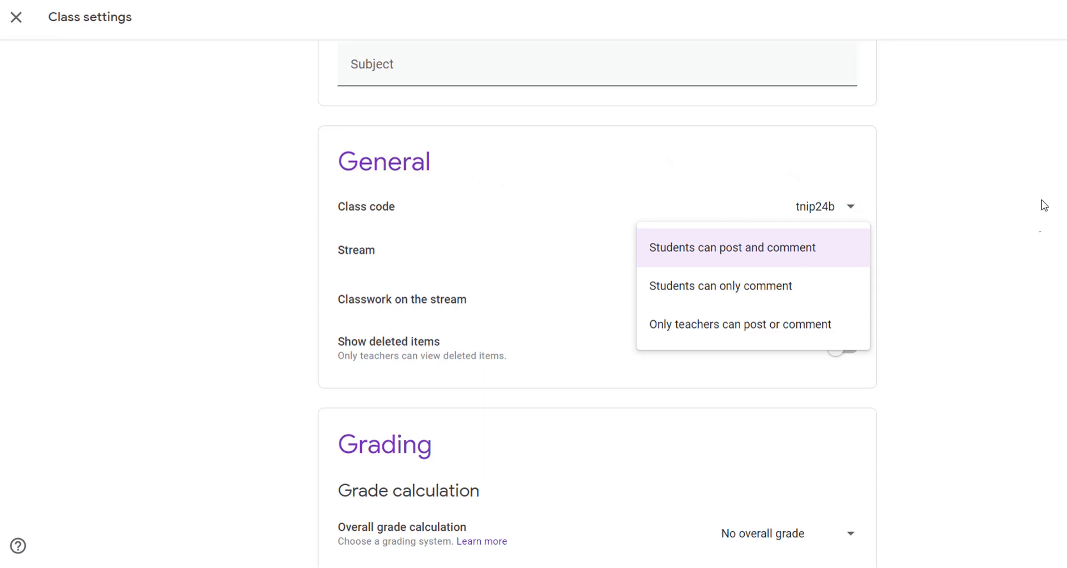
{"action": "left_click", "coordinate": [666, 334]}
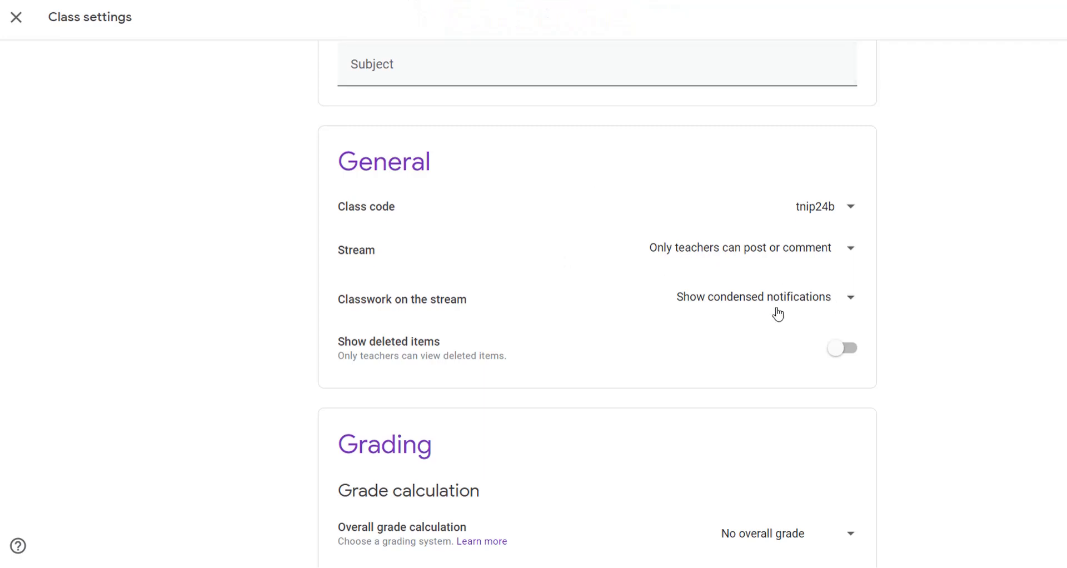
{"action": "left_click", "coordinate": [844, 300]}
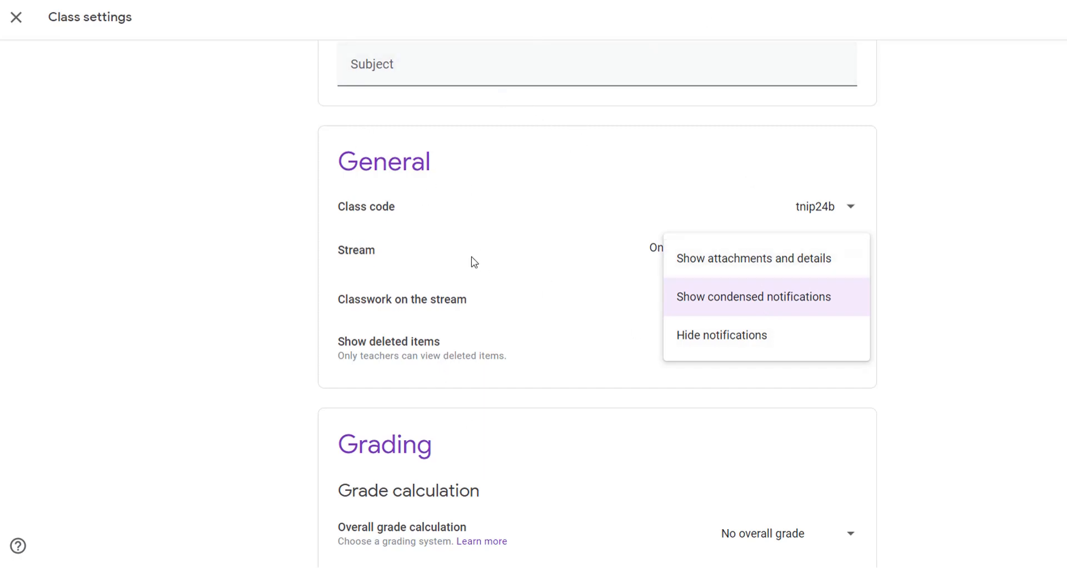
Step: Set Classwork on the stream to 'Hide notifications'
{"action": "left_click", "coordinate": [719, 338]}
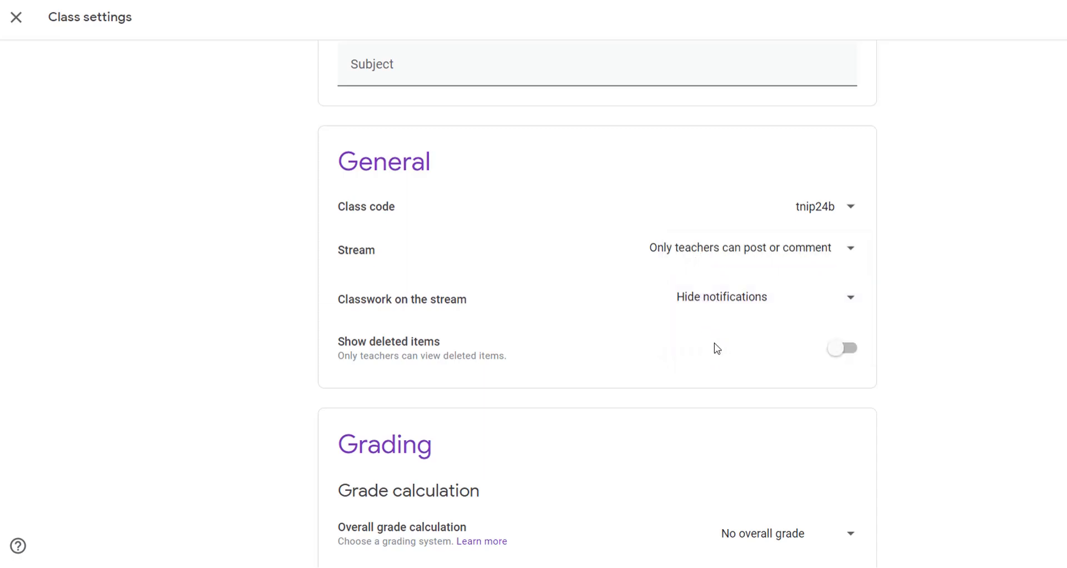
{"action": "left_click", "coordinate": [841, 303]}
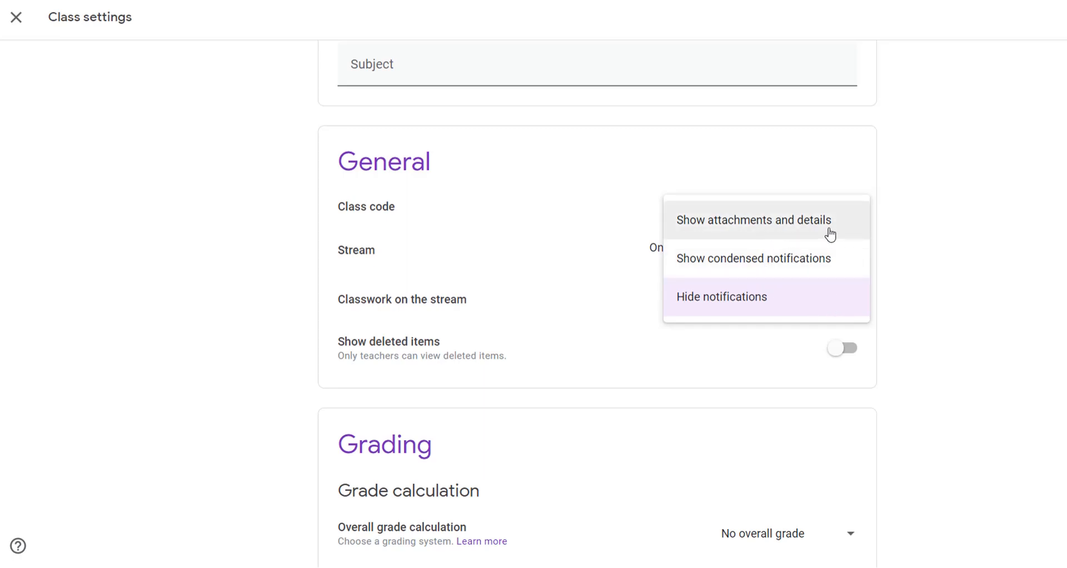
{"action": "left_click", "coordinate": [947, 254]}
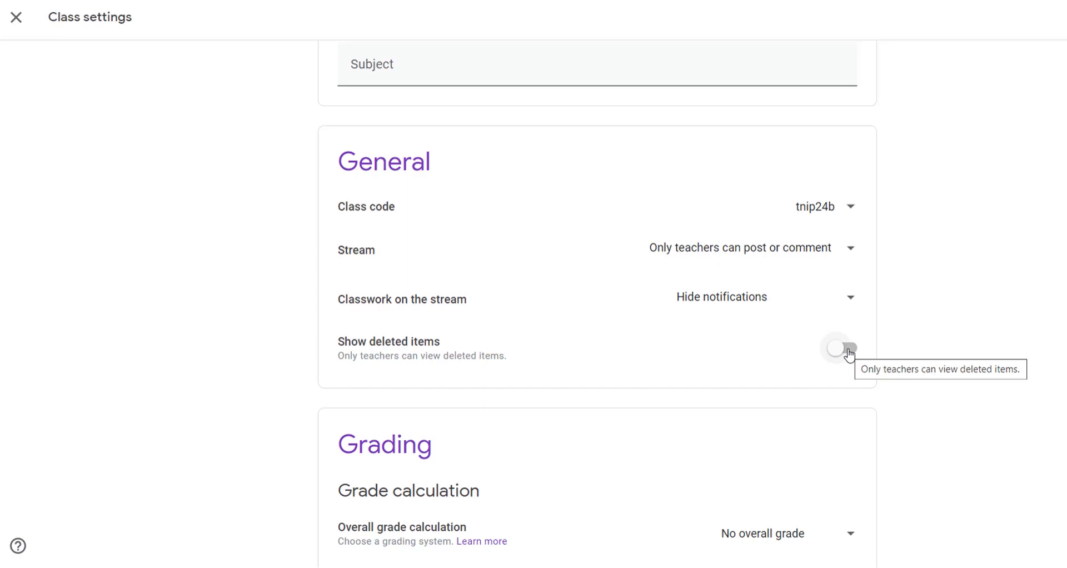
Step: Open the Overall grade calculation dropdown under Grading
{"action": "scroll", "coordinate": [877, 353], "scroll_direction": "down", "scroll_amount": 3}
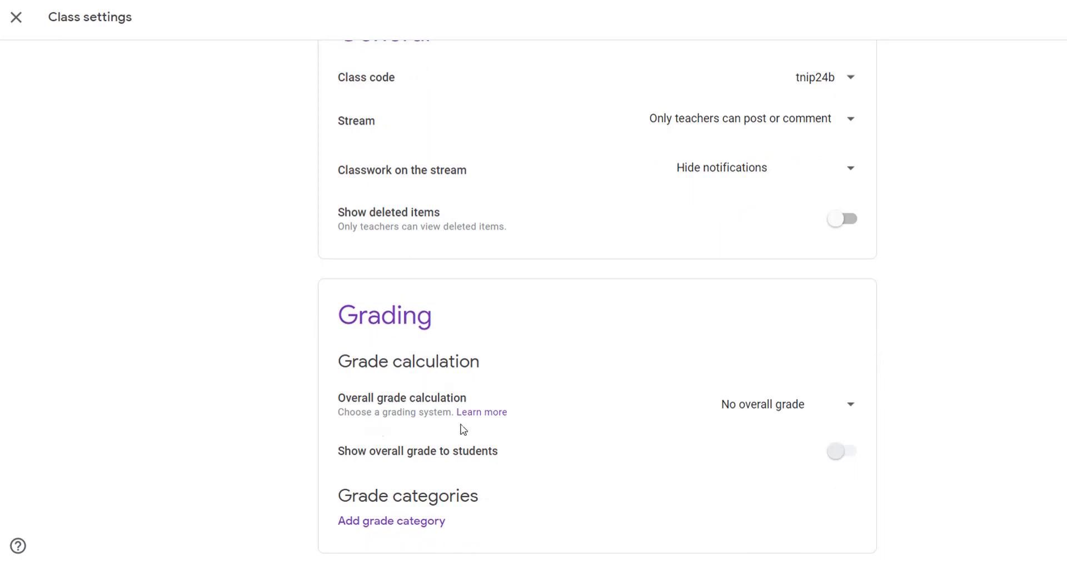
{"action": "left_click", "coordinate": [848, 410]}
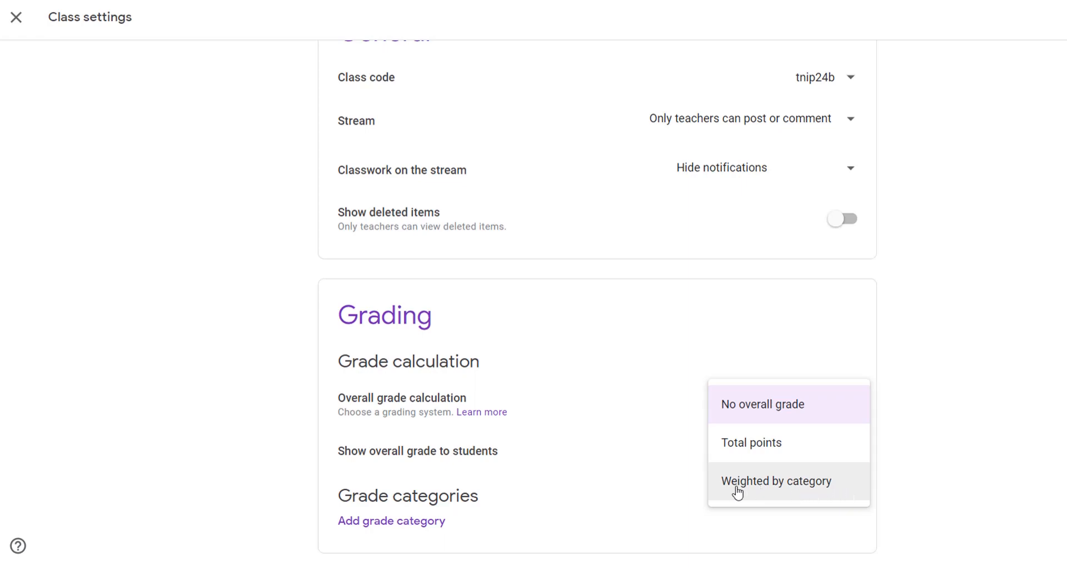
Step: Try category-weighted grading shown to students, adding then removing an empty grade category
{"action": "left_click", "coordinate": [783, 491]}
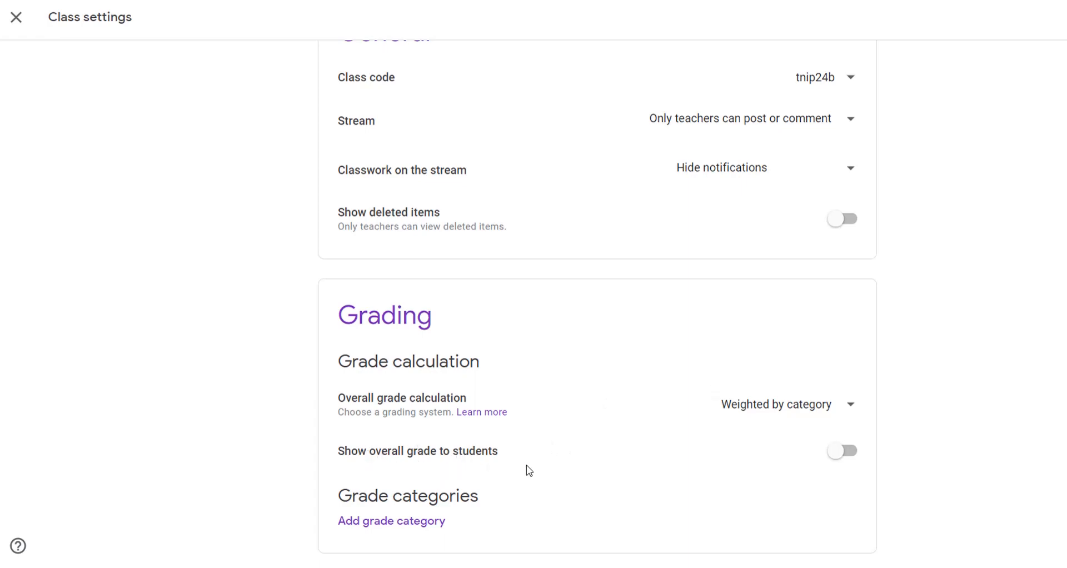
{"action": "left_click", "coordinate": [848, 454]}
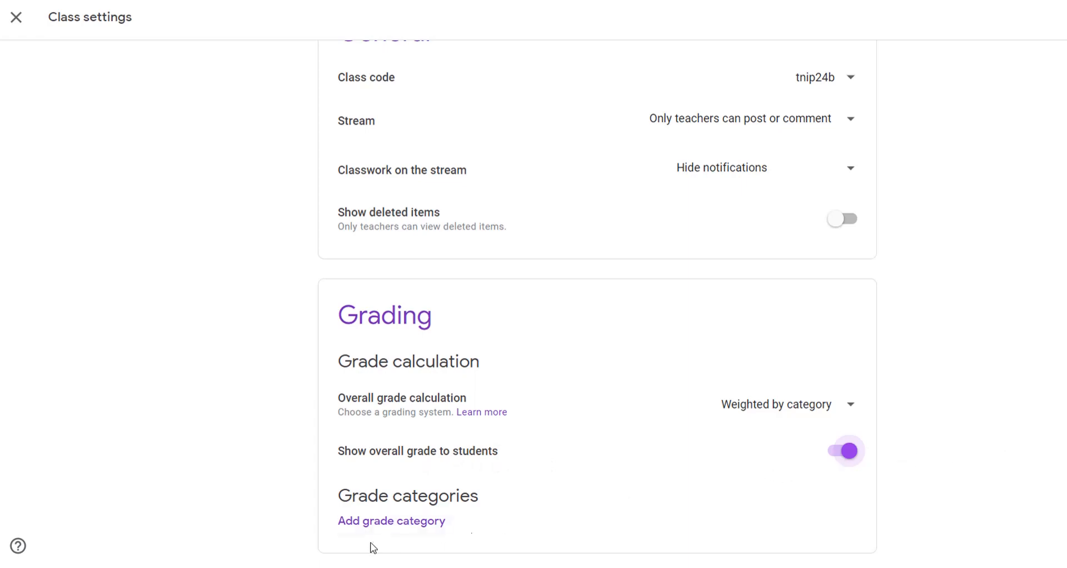
{"action": "left_click", "coordinate": [394, 525]}
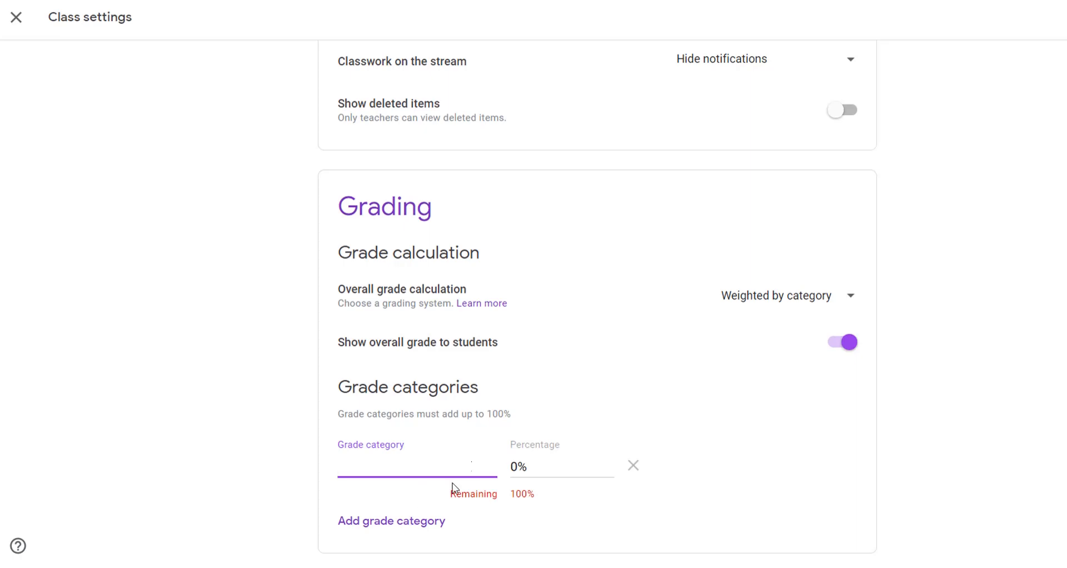
{"action": "left_click", "coordinate": [633, 470]}
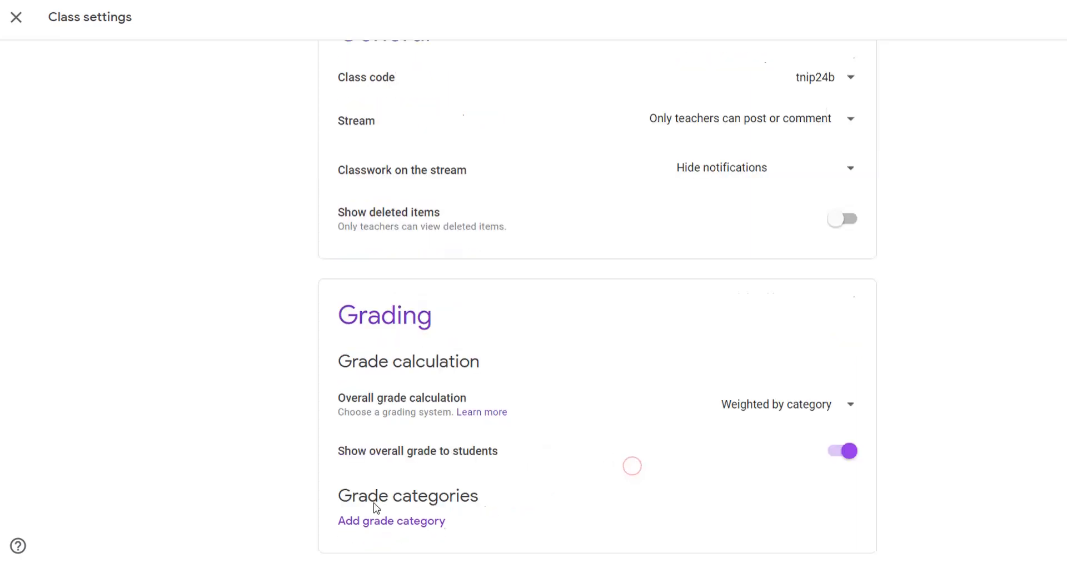
Step: Switch Overall grade calculation back to 'No overall grade'
{"action": "left_click", "coordinate": [844, 406]}
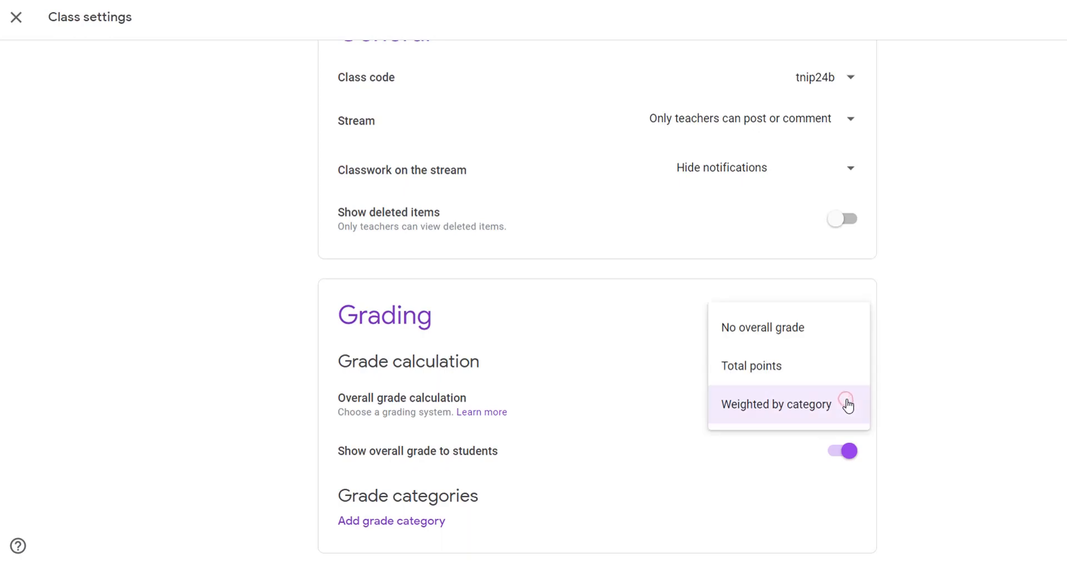
{"action": "left_click", "coordinate": [812, 335]}
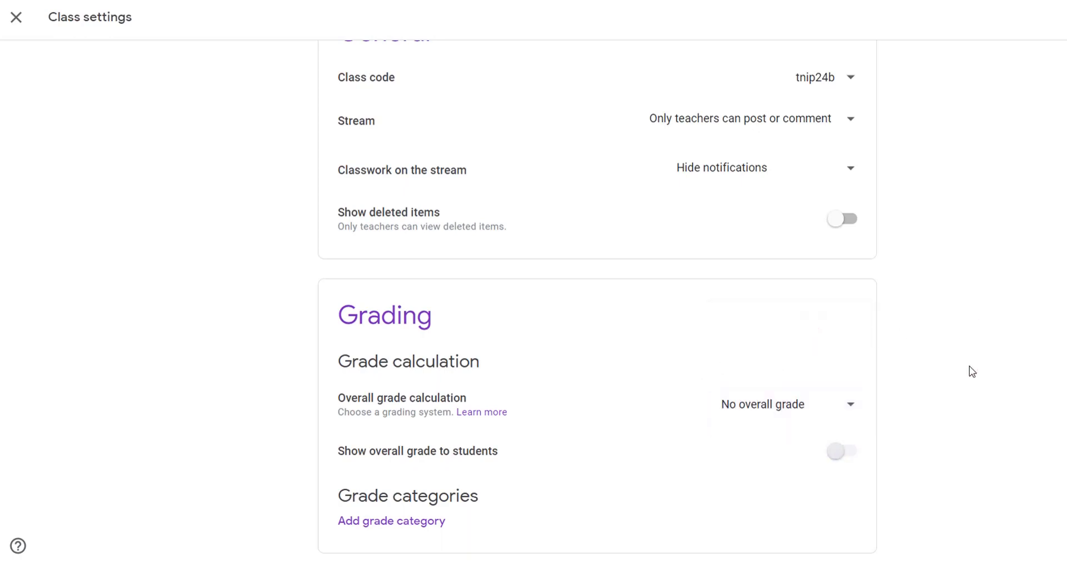
{"action": "scroll", "coordinate": [969, 370], "scroll_direction": "up", "scroll_amount": 8}
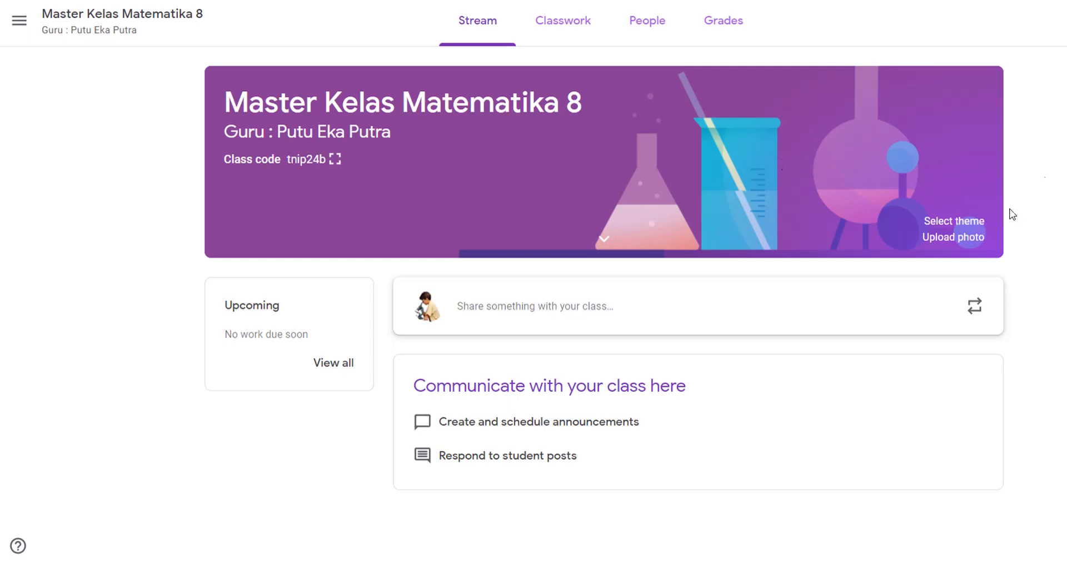
Step: Apply the Math & Science compass and set-square theme to the class banner
{"action": "left_click", "coordinate": [963, 222]}
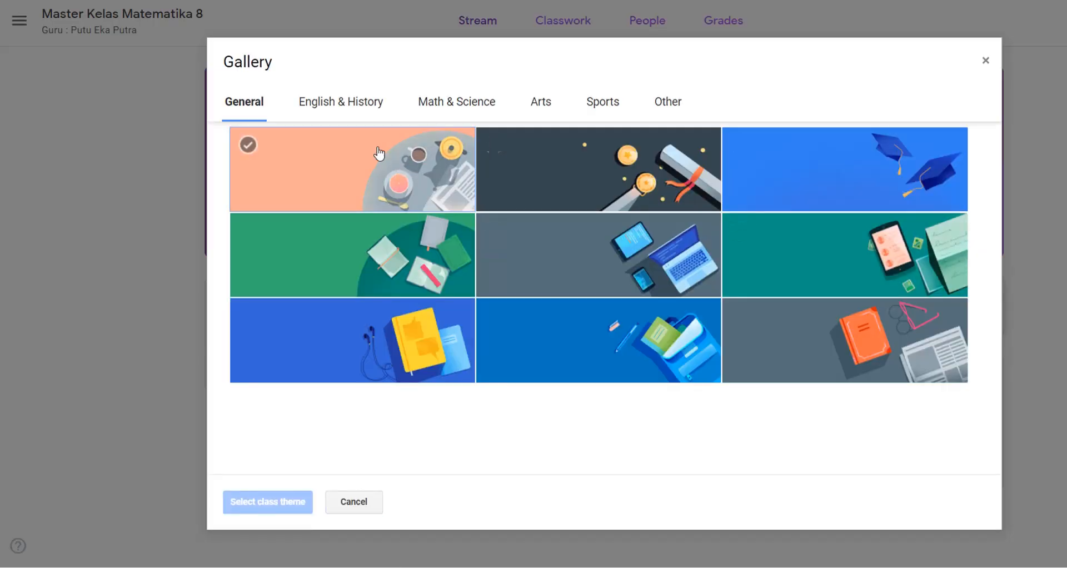
{"action": "left_click", "coordinate": [451, 108]}
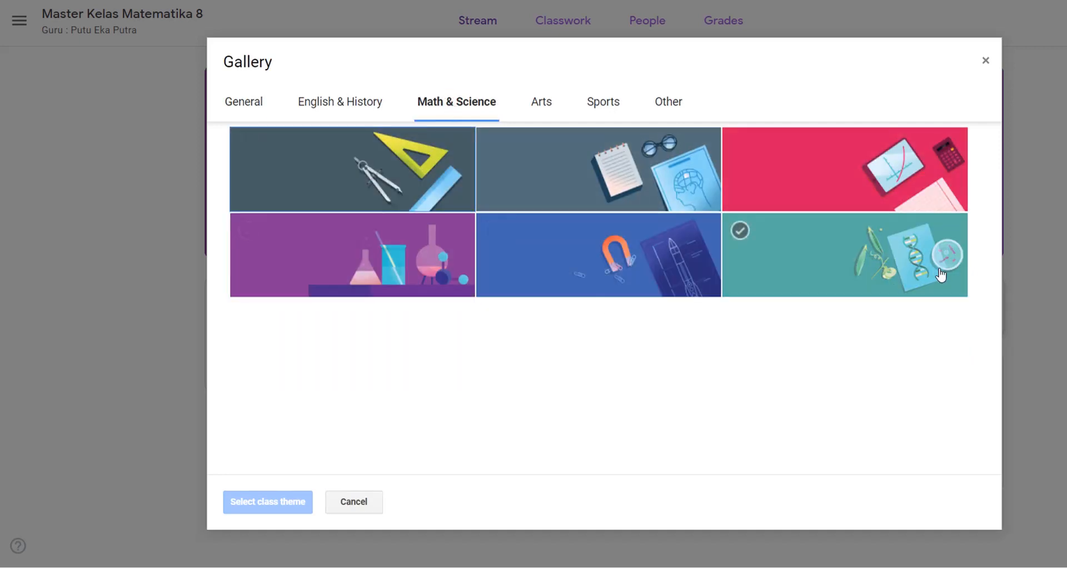
{"action": "left_click", "coordinate": [383, 176]}
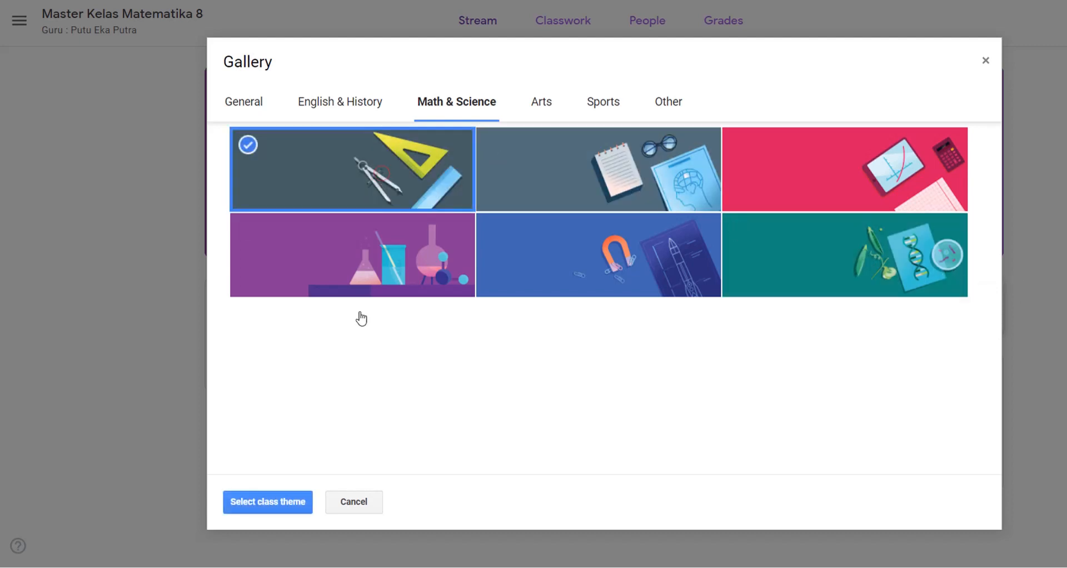
{"action": "left_click", "coordinate": [263, 507]}
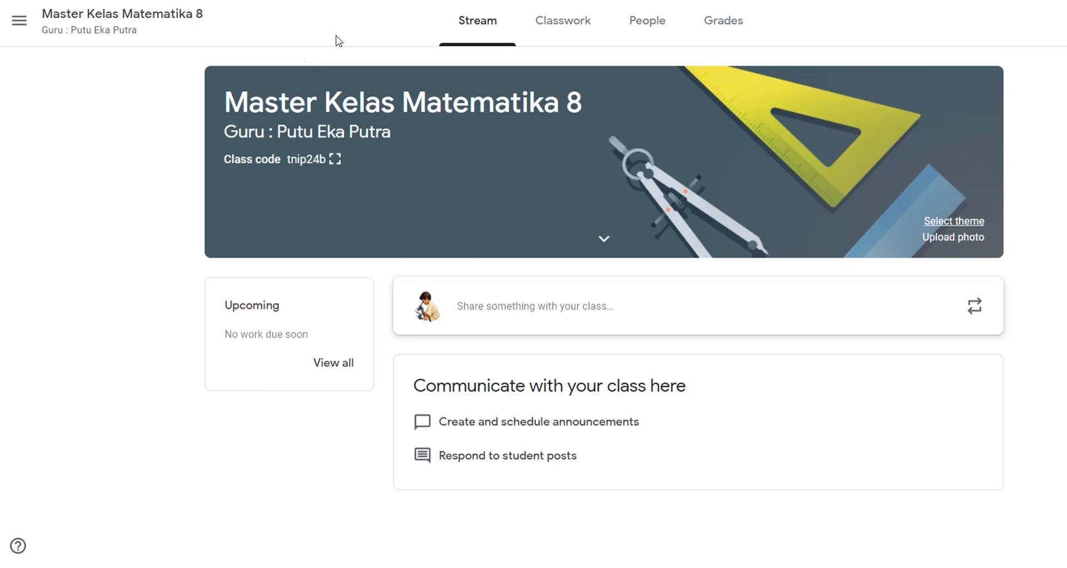
{"action": "left_click", "coordinate": [19, 23]}
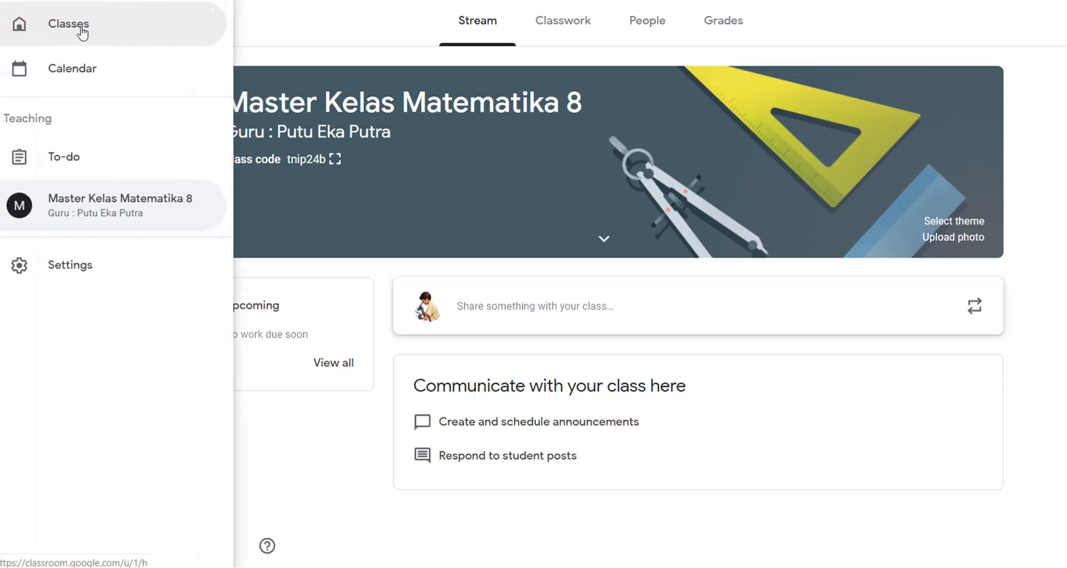
Step: Go to the classes home and choose Create class to bring up the school-use notice
{"action": "left_click", "coordinate": [84, 33]}
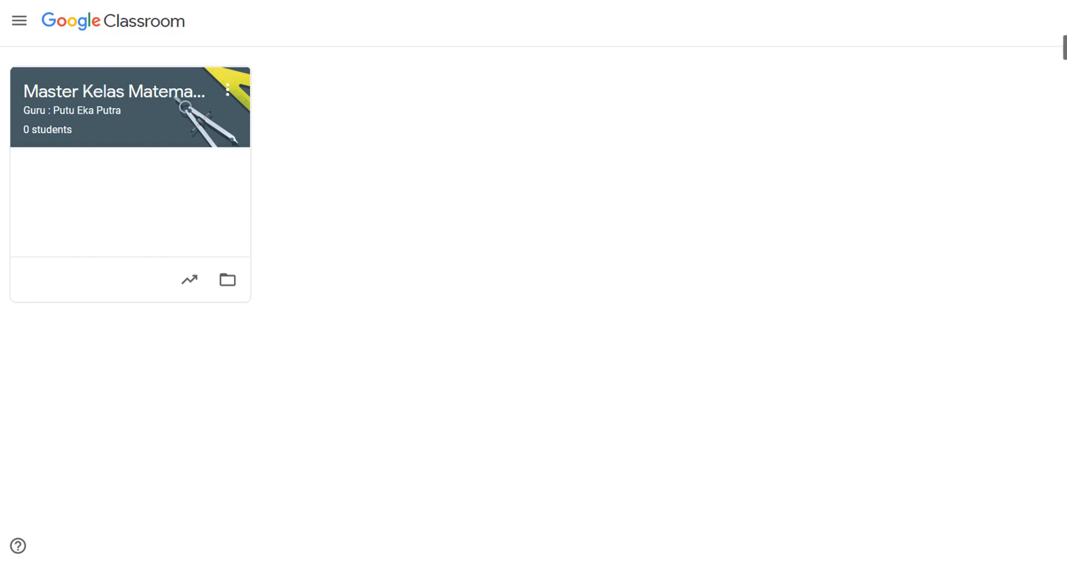
{"action": "left_click", "coordinate": [1065, 21]}
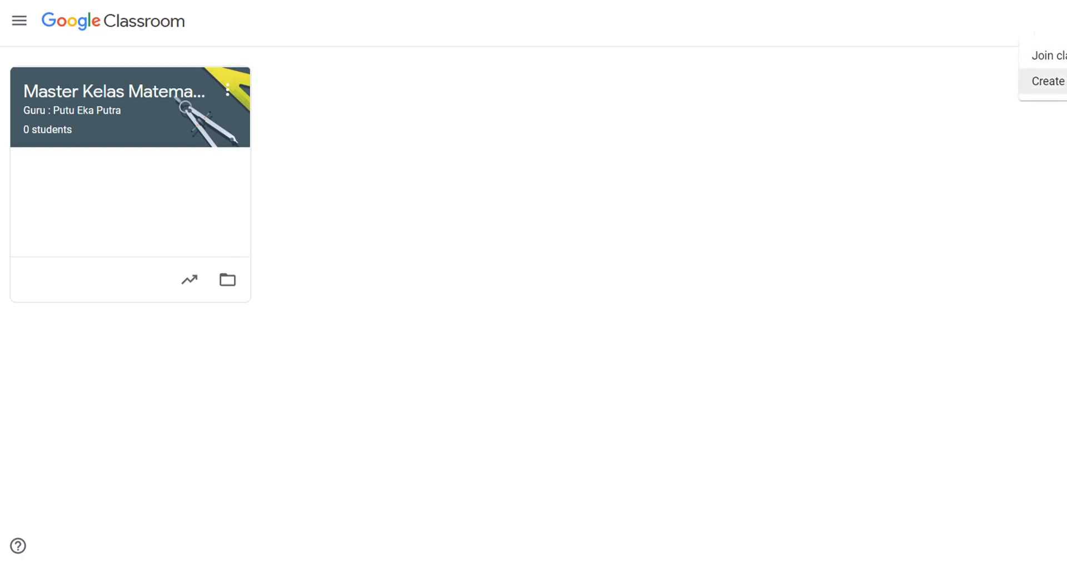
{"action": "left_click", "coordinate": [1048, 82]}
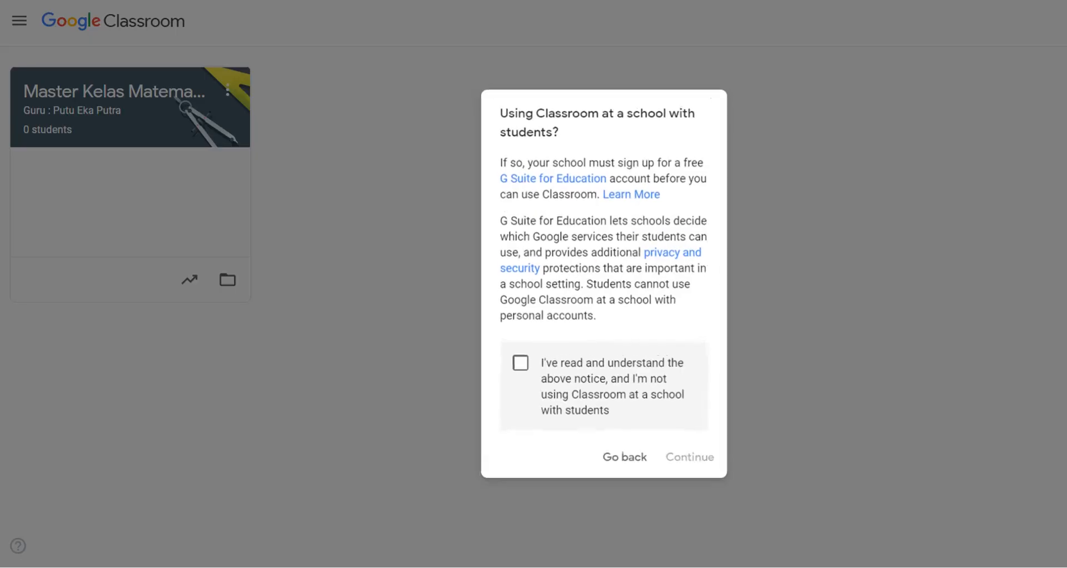
Step: Accept the school-use notice and name the new class 'Kelas 8A Matematika'
{"action": "left_click", "coordinate": [518, 368]}
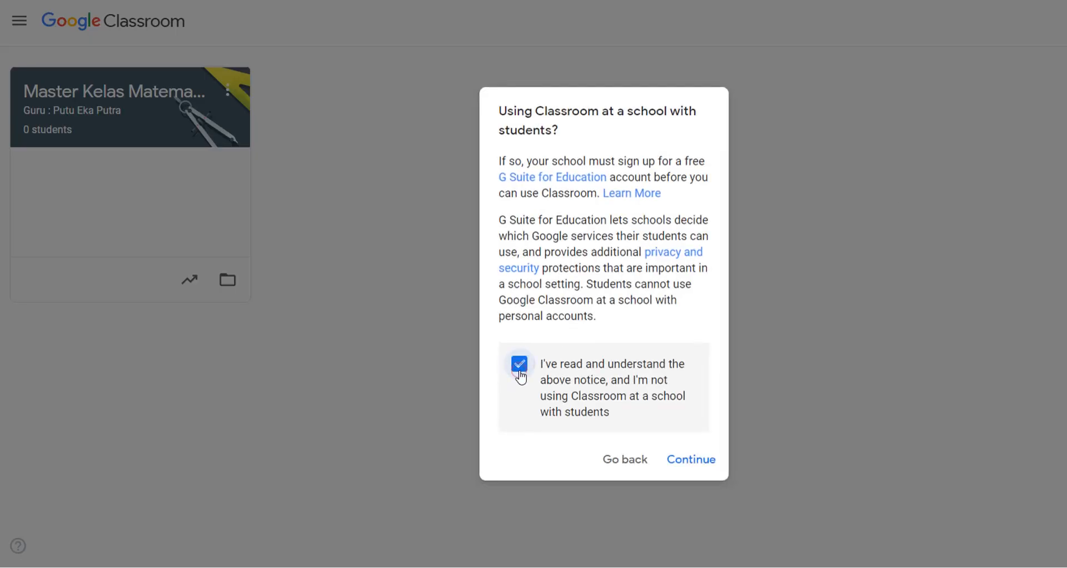
{"action": "left_click", "coordinate": [697, 462]}
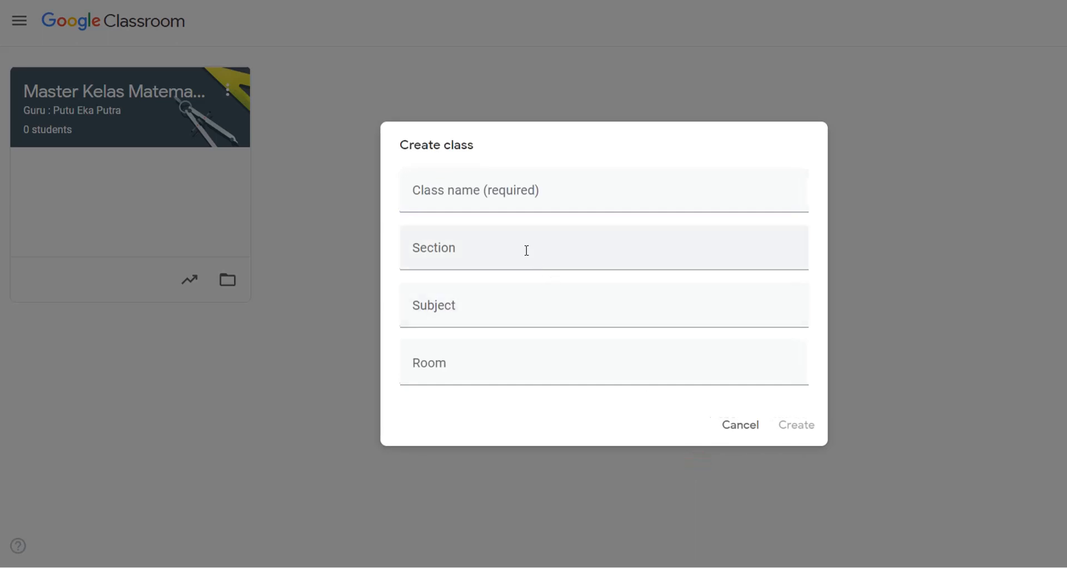
{"action": "left_click", "coordinate": [524, 203]}
{"action": "type", "text": "Kelas "}
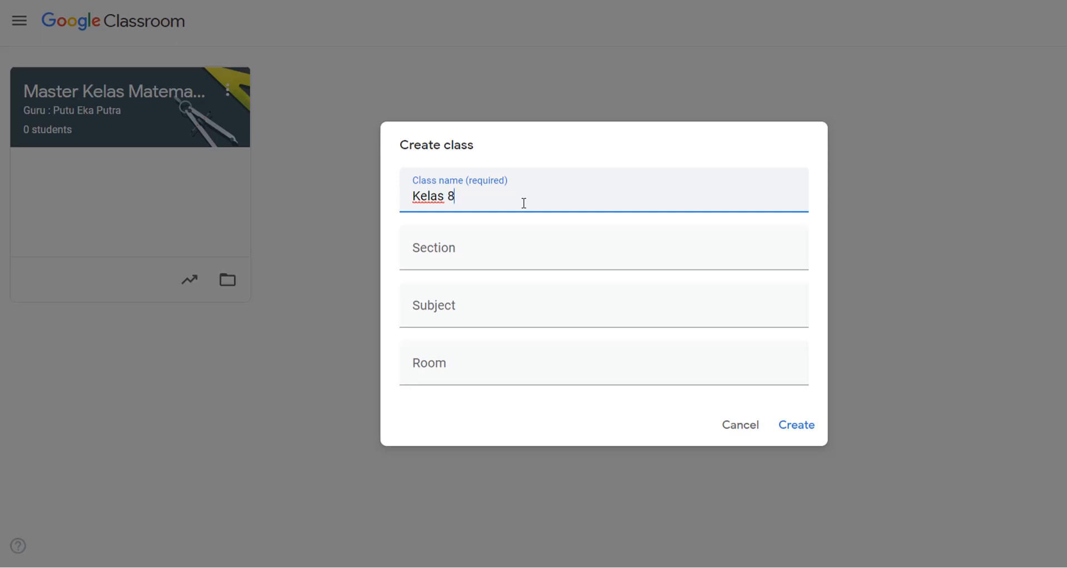
{"action": "type", "text": "8A Matematika"}
Step: Enter the teacher's name as section and subject Matematika, and begin typing room 'Kelas'
{"action": "left_click", "coordinate": [488, 264]}
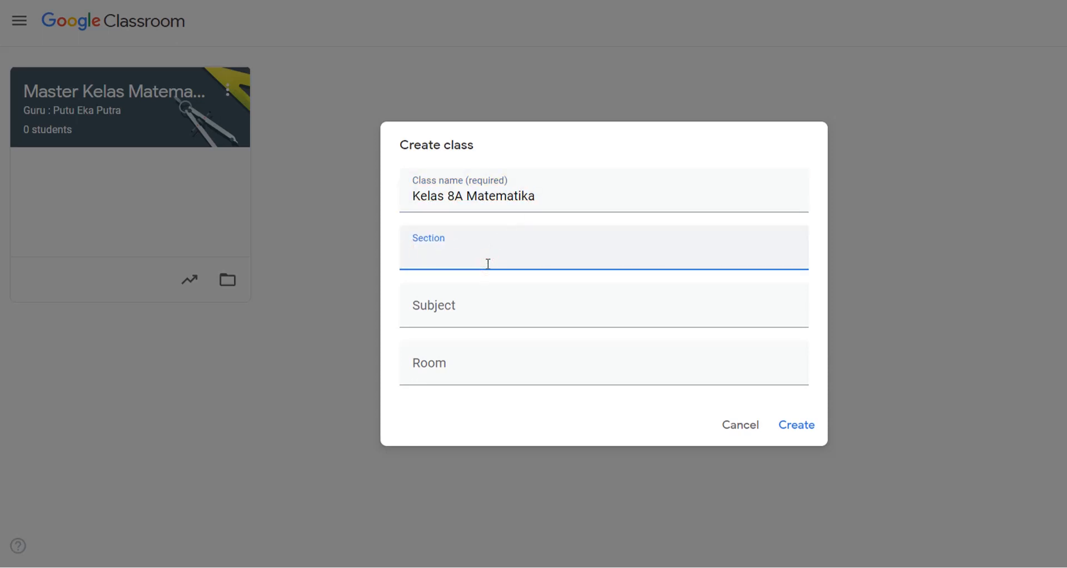
{"action": "type", "text": "Guru : Putu Eka Putr"}
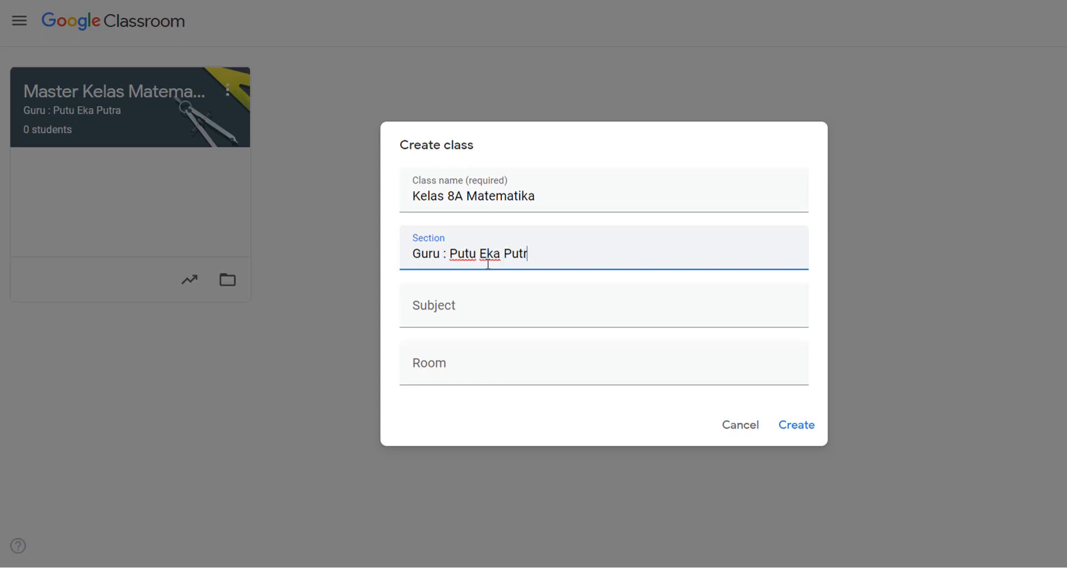
{"action": "type", "text": "a"}
{"action": "left_click", "coordinate": [460, 312]}
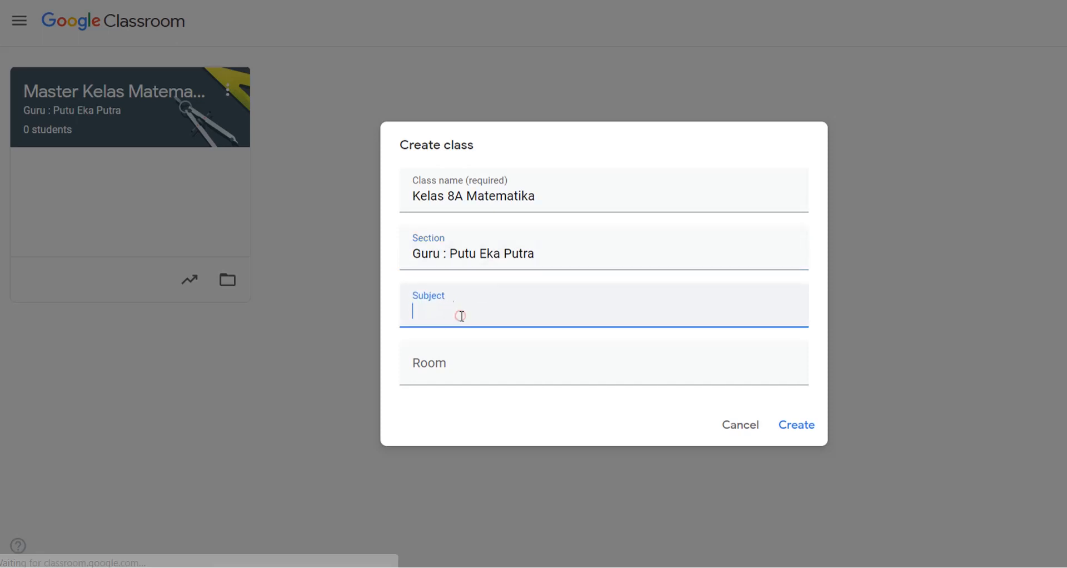
{"action": "type", "text": "Mate"}
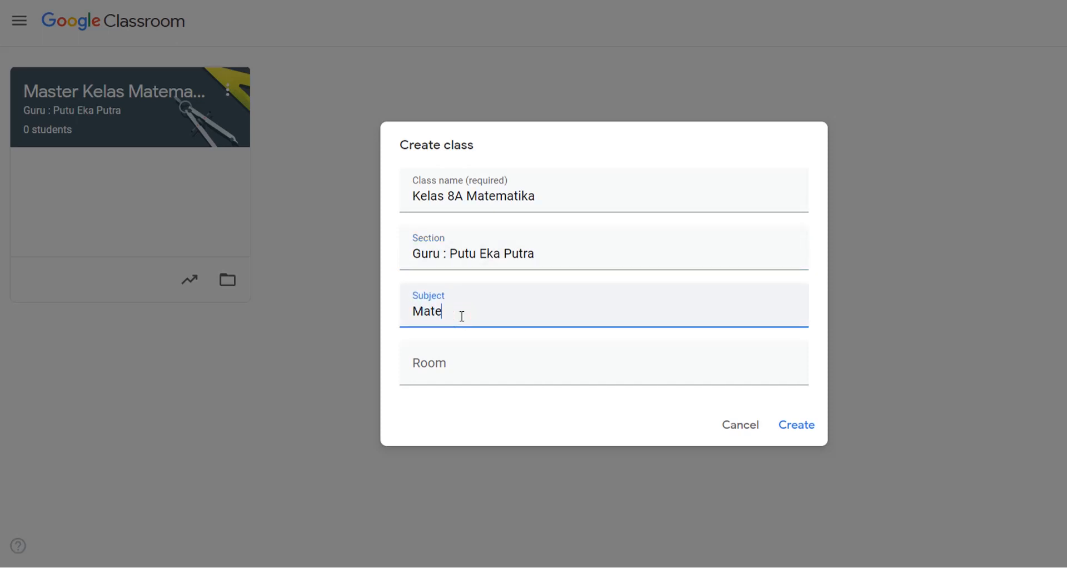
{"action": "type", "text": "matika"}
{"action": "left_click", "coordinate": [447, 371]}
{"action": "type", "text": "Kelas 8A"}
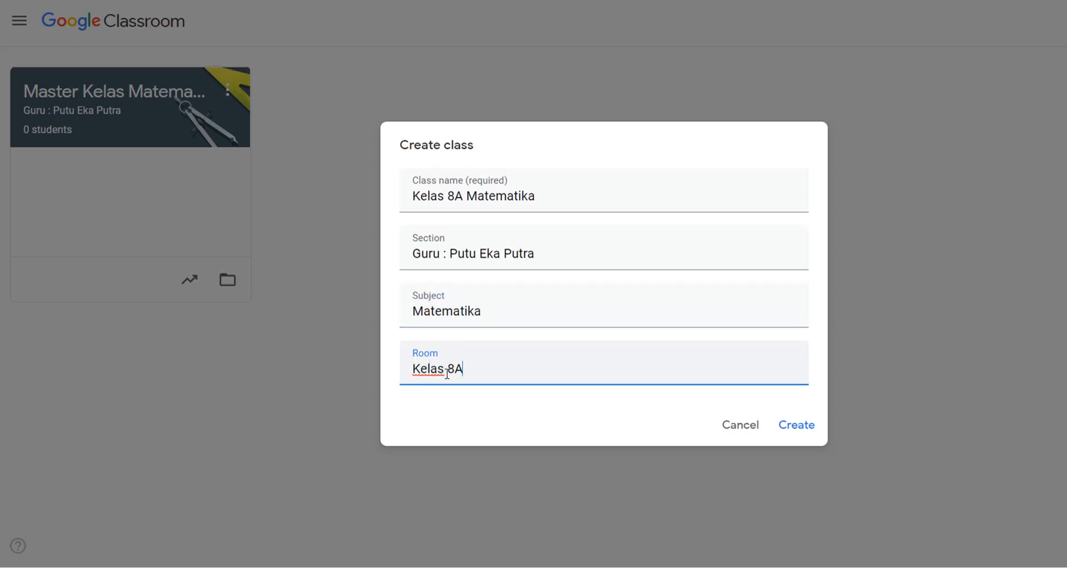
Step: Create Kelas 8A Matematika and view its class code enlarged
{"action": "left_click", "coordinate": [800, 428]}
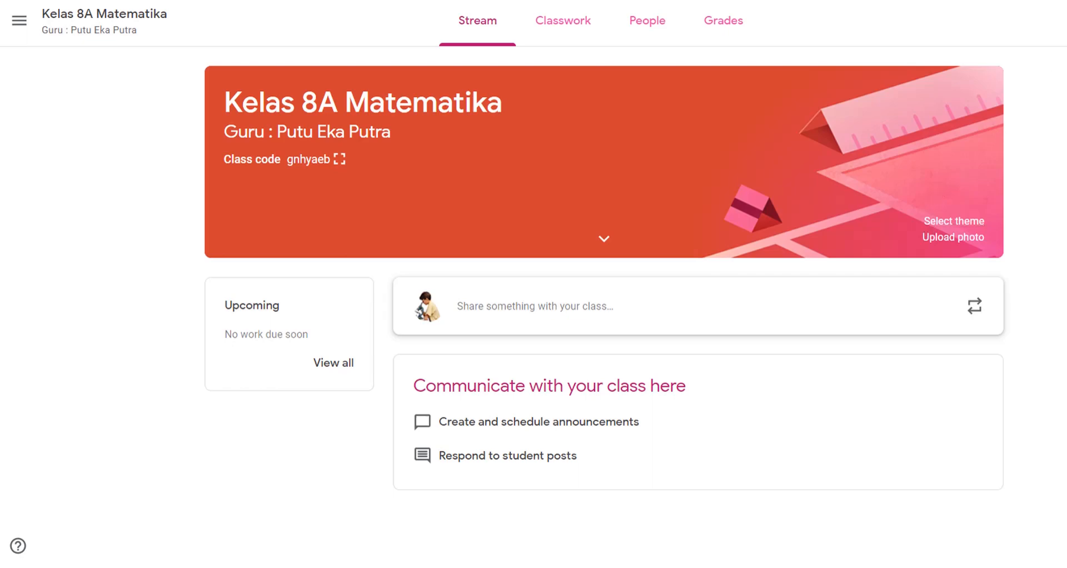
{"action": "left_click", "coordinate": [339, 160]}
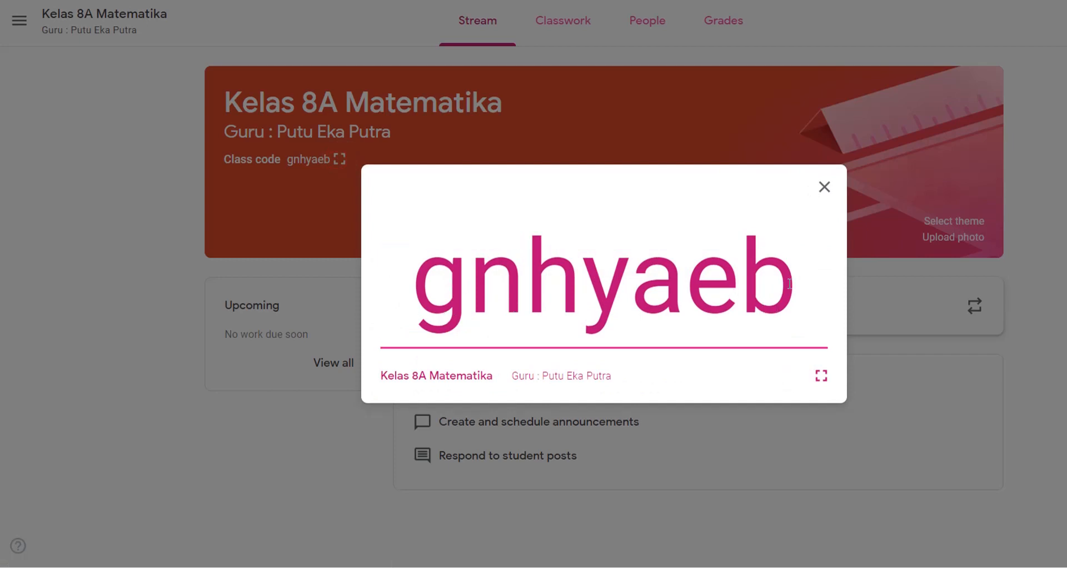
{"action": "left_click_drag", "start_coordinate": [804, 287], "coordinate": [412, 284]}
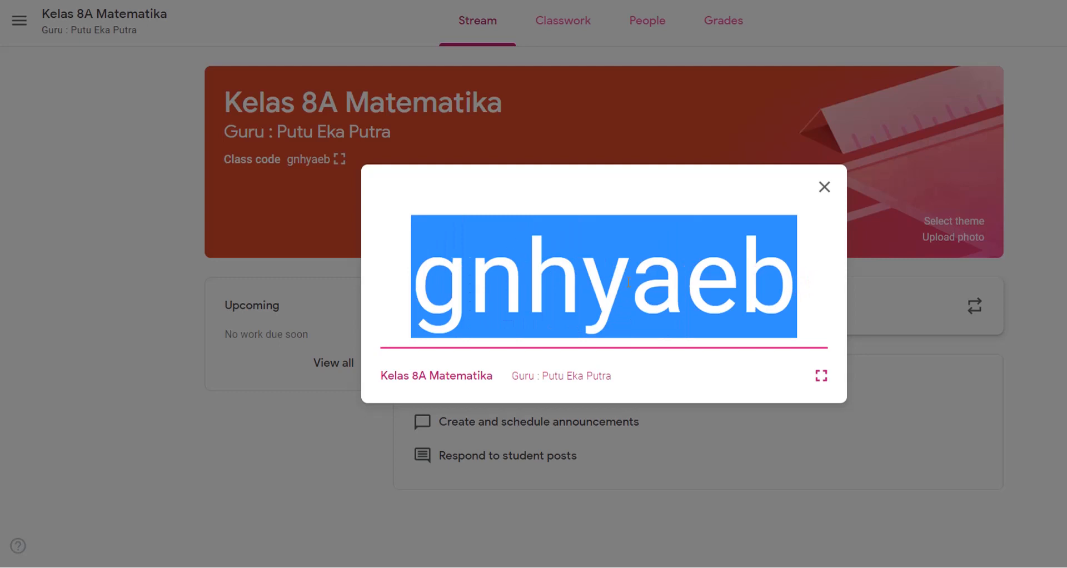
{"action": "left_click", "coordinate": [824, 187]}
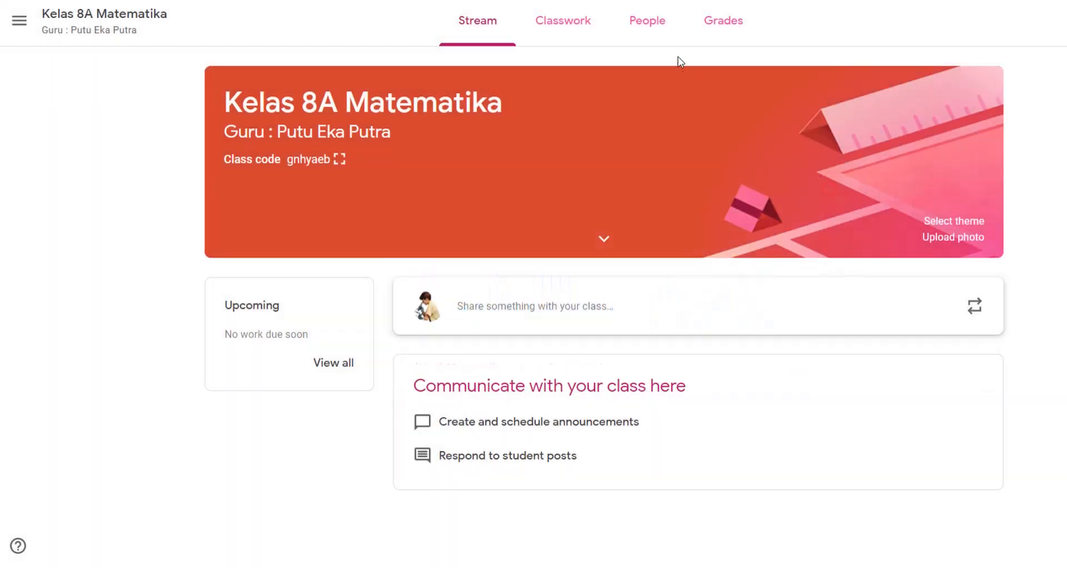
Step: Check the class's People page, then return to the classes home
{"action": "left_click", "coordinate": [653, 25]}
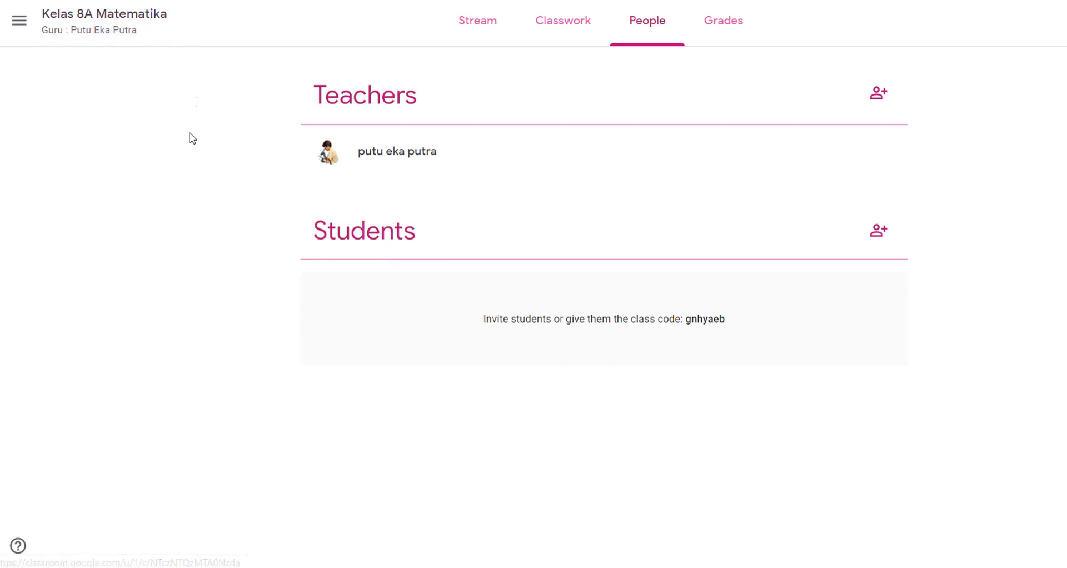
{"action": "left_click", "coordinate": [20, 21]}
{"action": "left_click", "coordinate": [54, 34]}
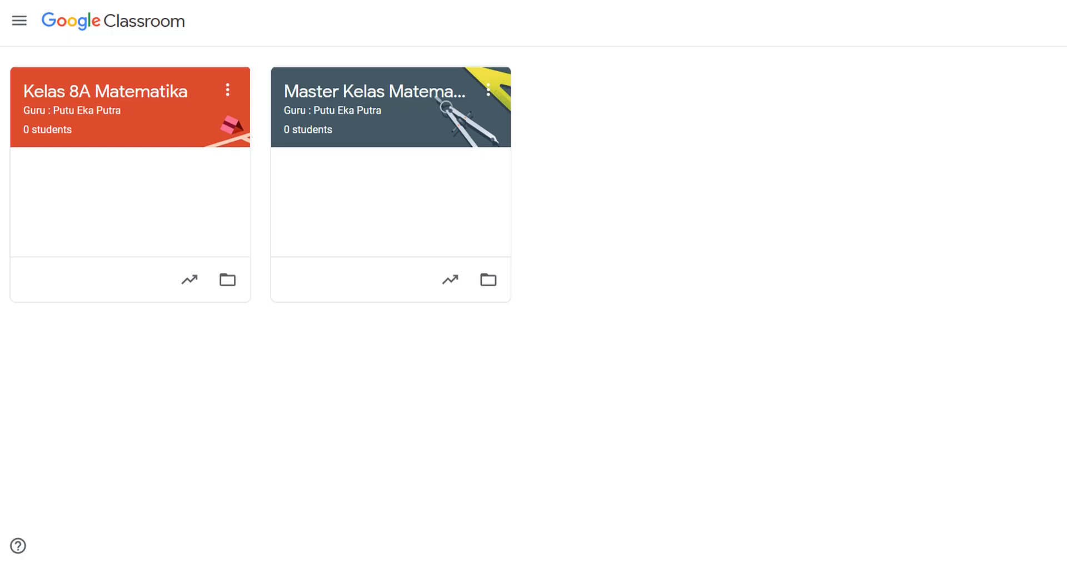
Step: Start a new class, back out of the notice, and glance at Kelas 8A Matematika's options
{"action": "left_click", "coordinate": [1064, 22]}
{"action": "left_click", "coordinate": [1056, 81]}
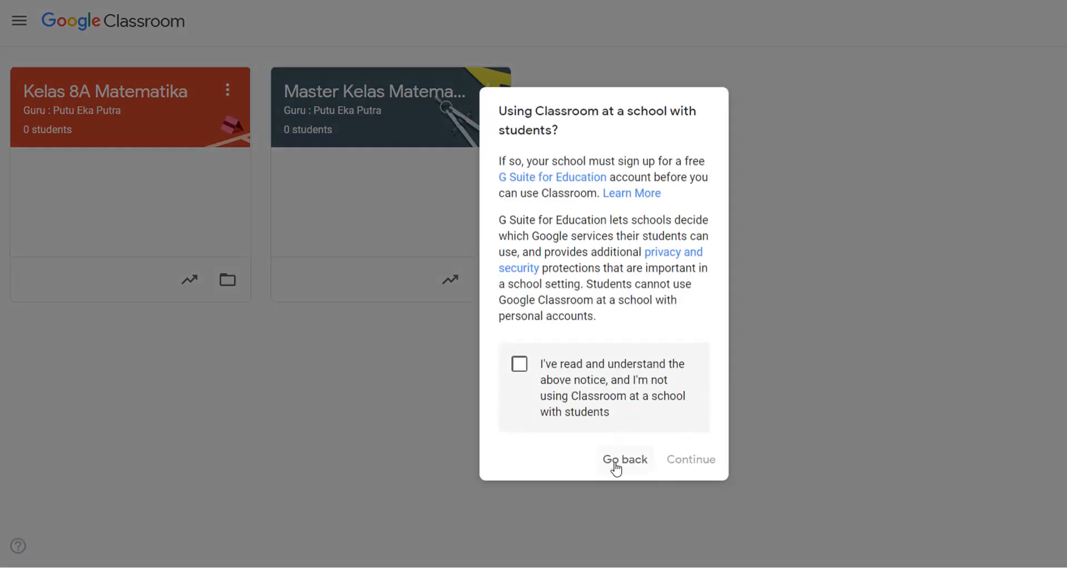
{"action": "left_click", "coordinate": [615, 469]}
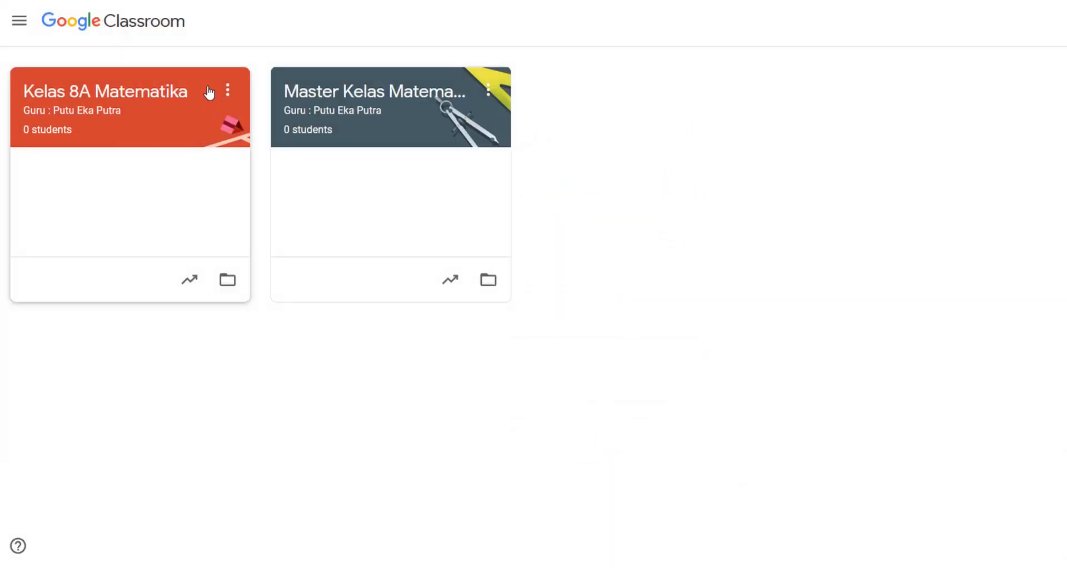
{"action": "left_click", "coordinate": [228, 92]}
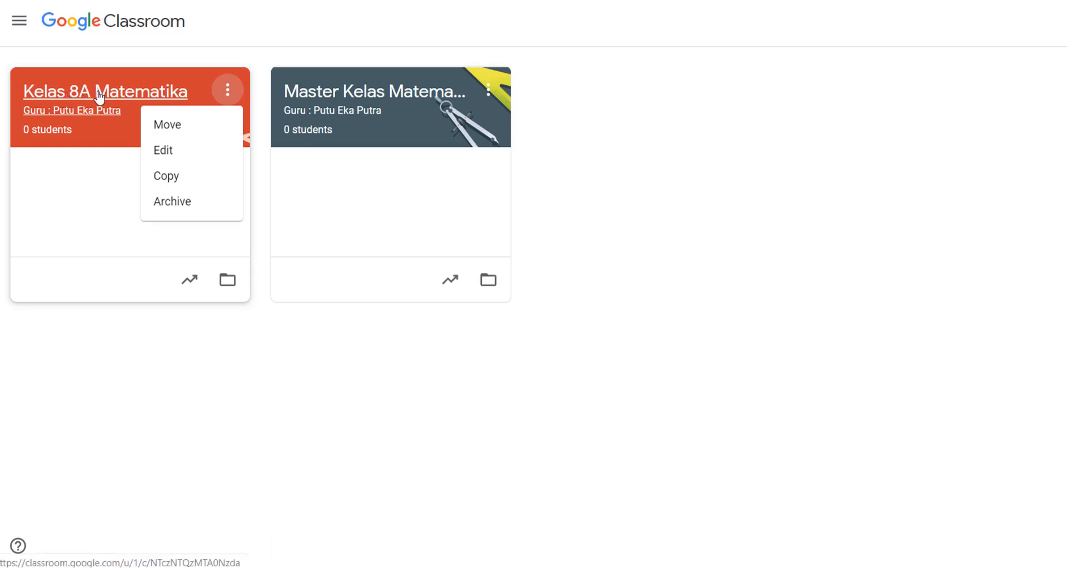
{"action": "left_click", "coordinate": [333, 403]}
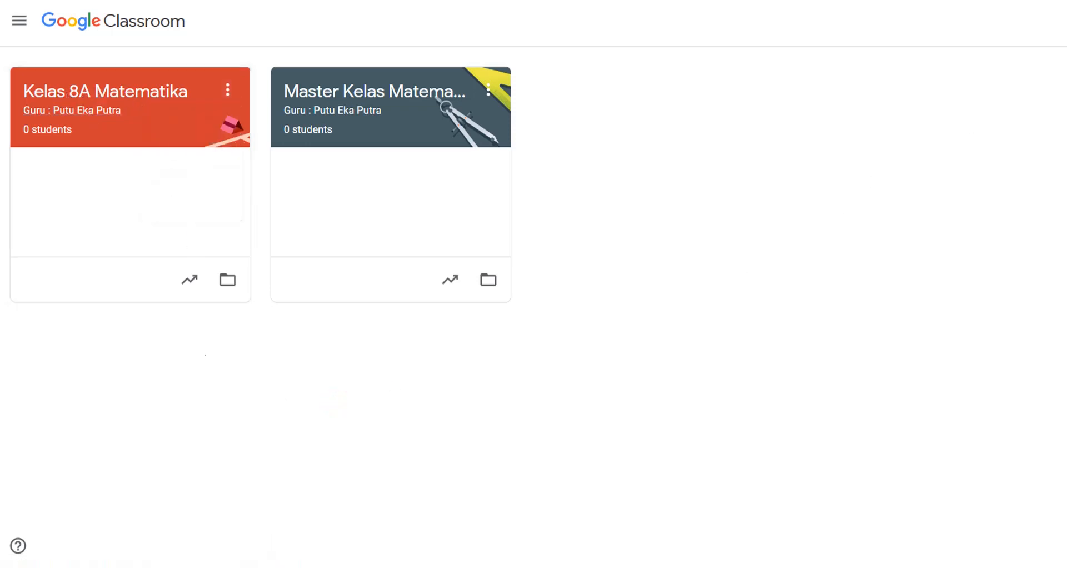
Step: Start Create class again, accept the school-use notice, and focus the class name field
{"action": "left_click", "coordinate": [1066, 21]}
{"action": "left_click", "coordinate": [1065, 82]}
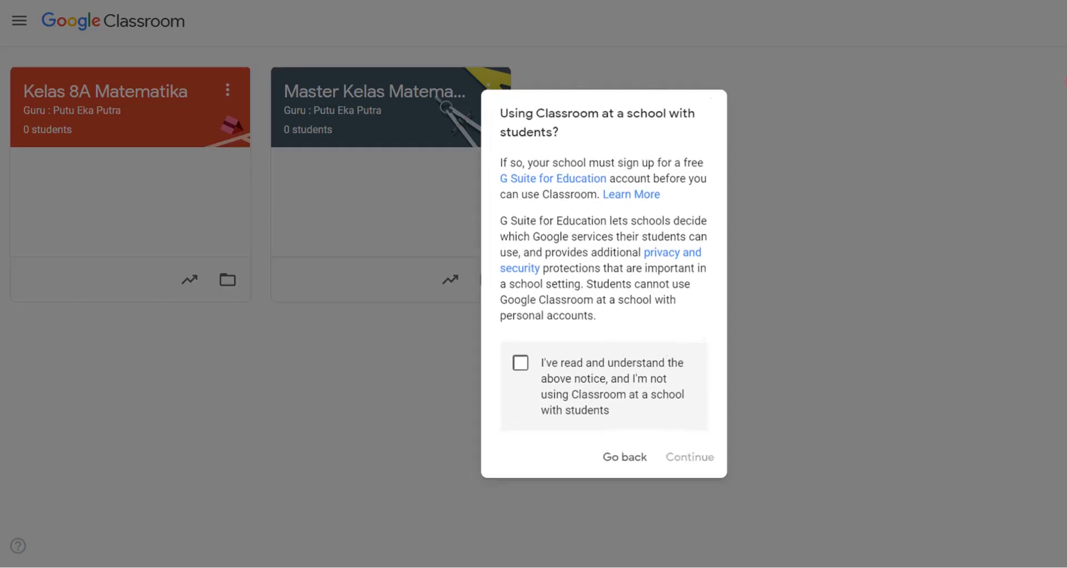
{"action": "left_click", "coordinate": [520, 362]}
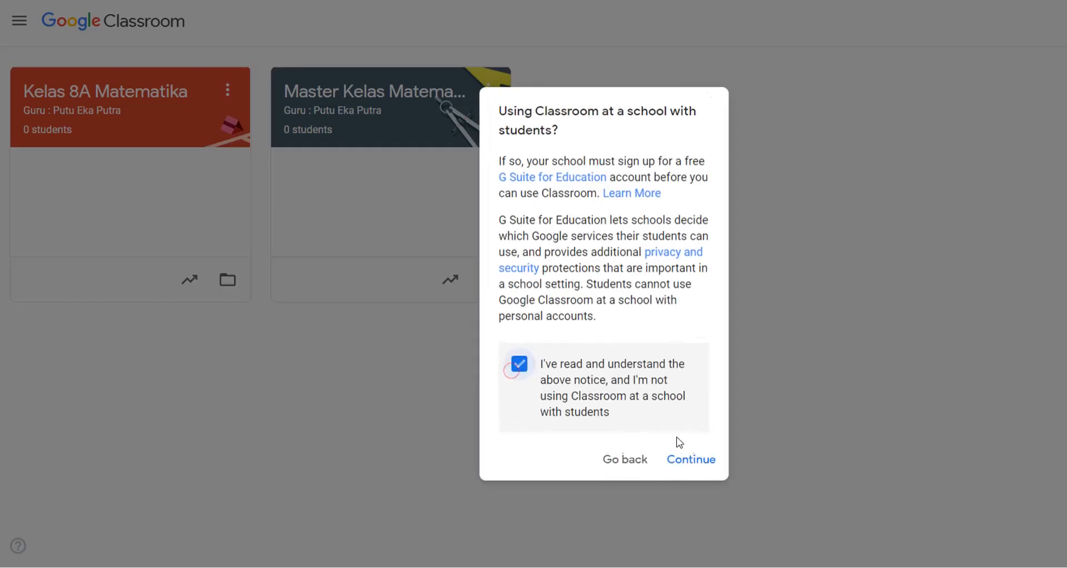
{"action": "left_click", "coordinate": [692, 464]}
{"action": "left_click", "coordinate": [541, 201]}
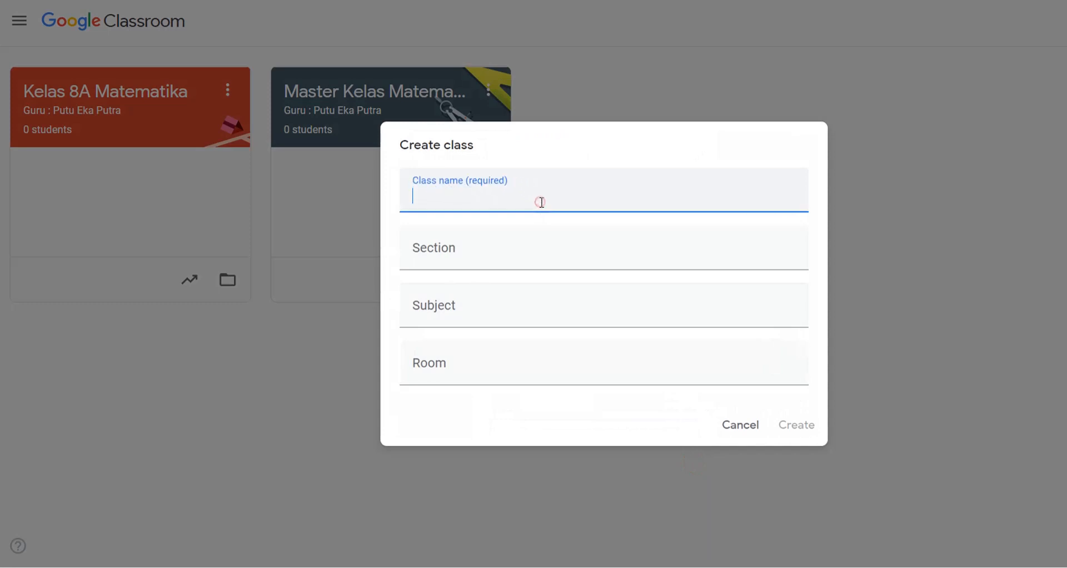
Step: Create Kelas 8B Matematika with the teacher's name as section, subject Matematika, room Kelas 8B
{"action": "type", "text": "Kelas 8B Matema"}
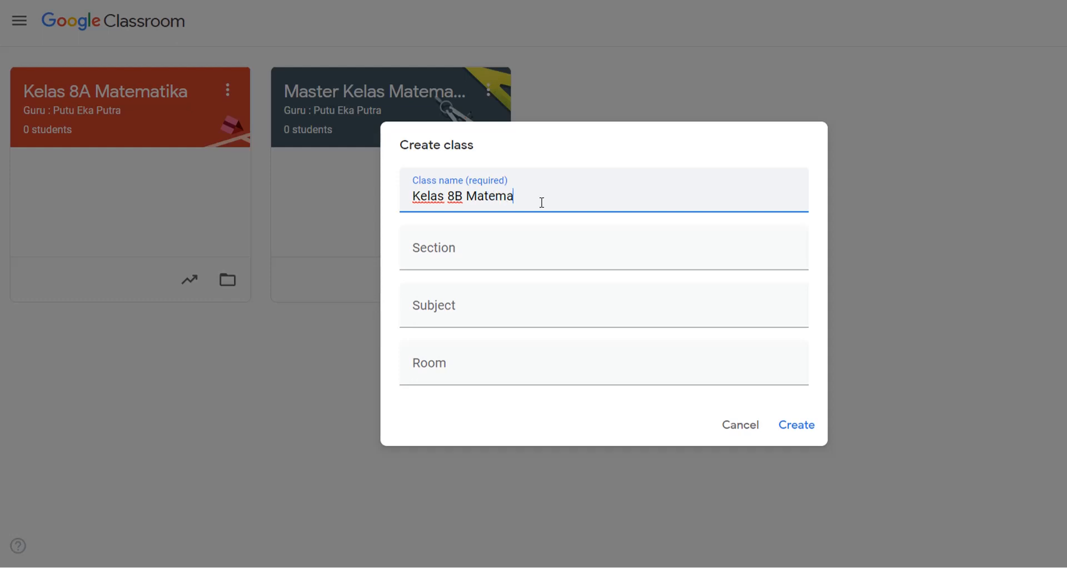
{"action": "type", "text": "tika"}
{"action": "left_click", "coordinate": [512, 259]}
{"action": "type", "text": "Guru "}
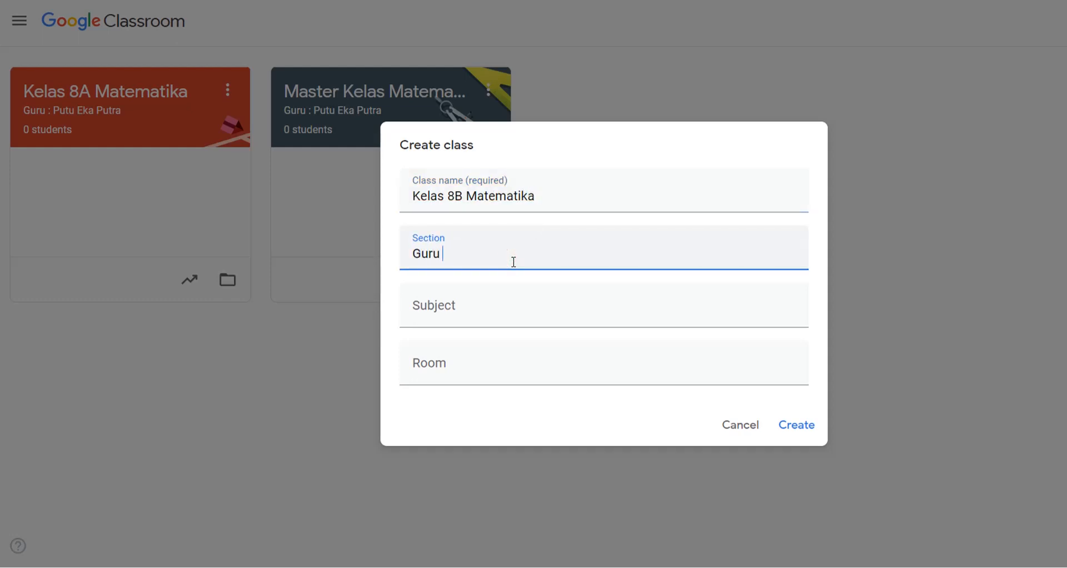
{"action": "type", "text": ": Putu Eka Putra"}
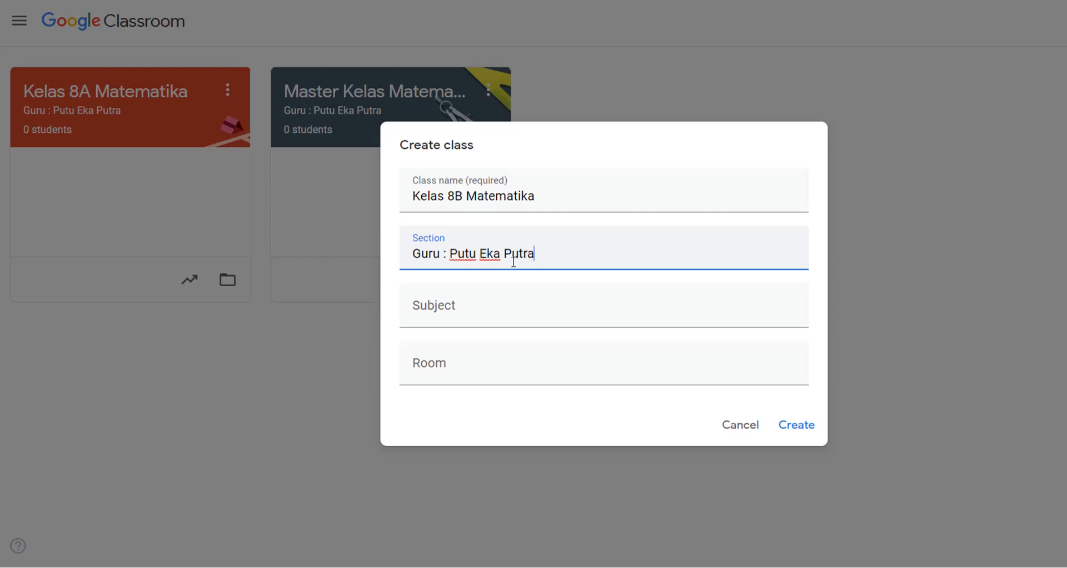
{"action": "left_click", "coordinate": [482, 311]}
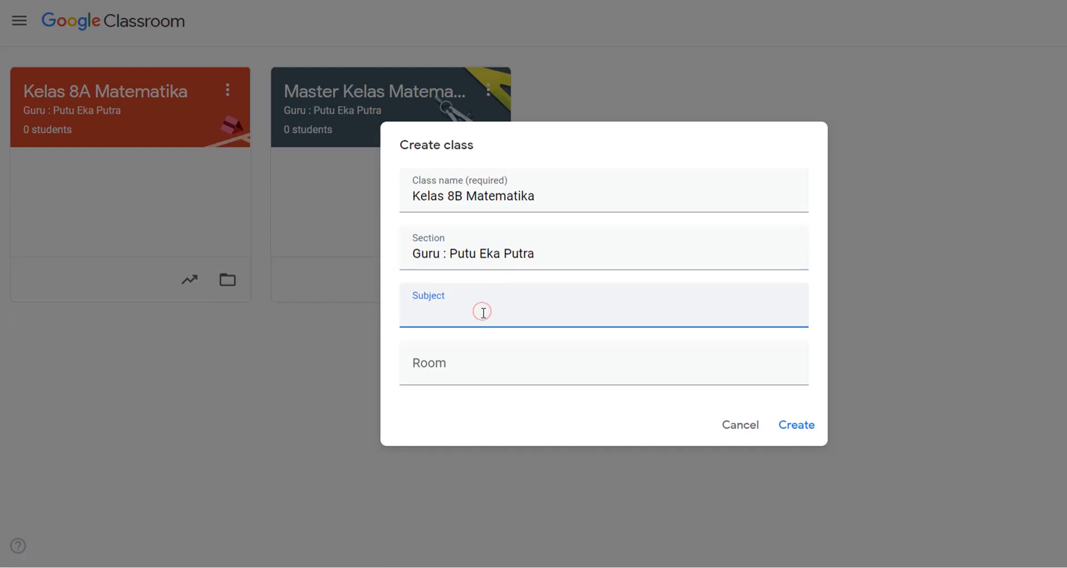
{"action": "type", "text": "Matematika"}
{"action": "left_click", "coordinate": [461, 368]}
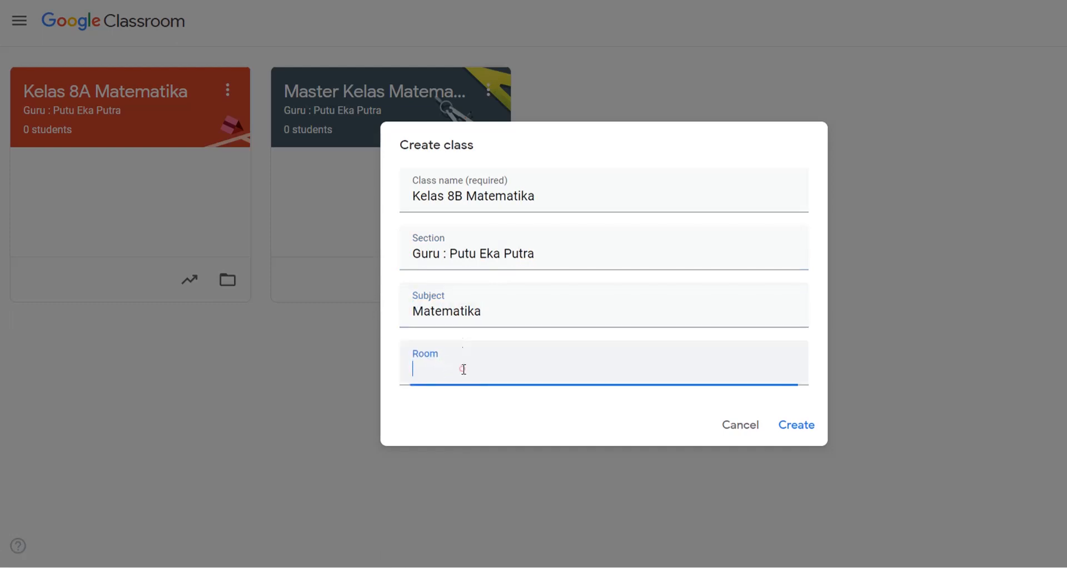
{"action": "type", "text": "Kel"}
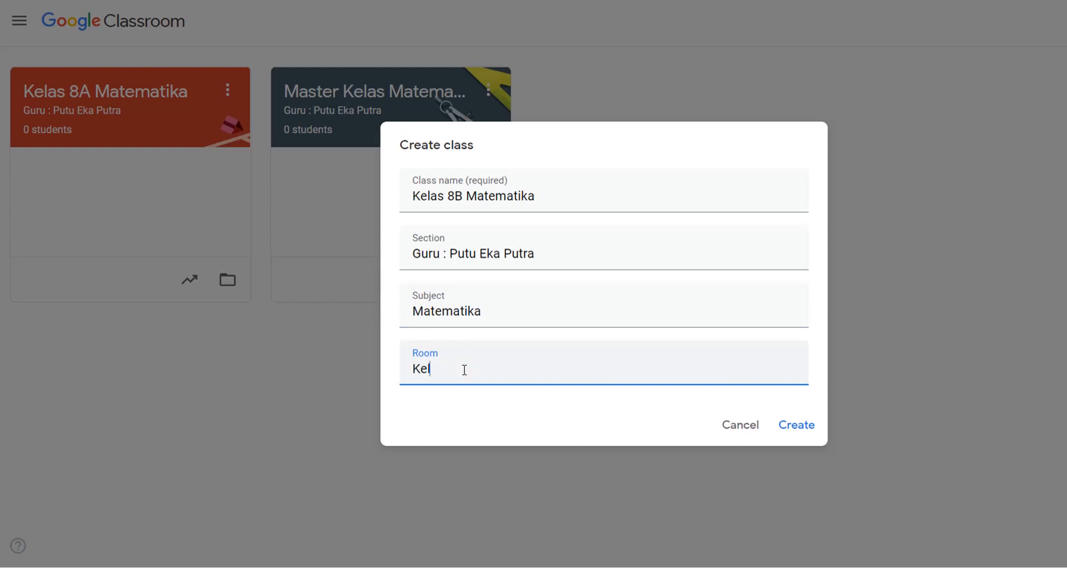
{"action": "type", "text": "as 8B"}
{"action": "left_click", "coordinate": [789, 426]}
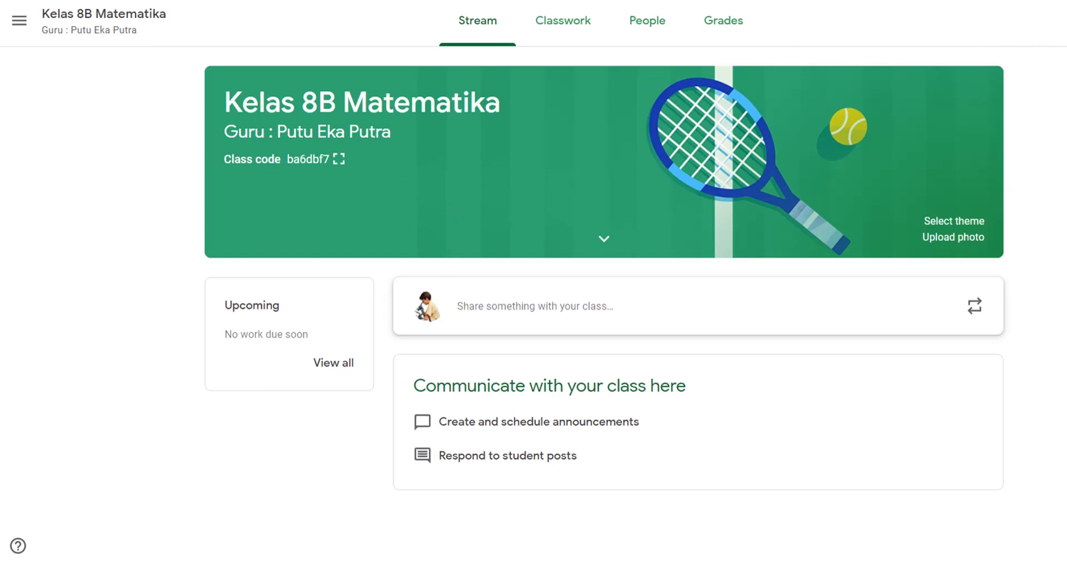
{"action": "left_click", "coordinate": [1063, 20]}
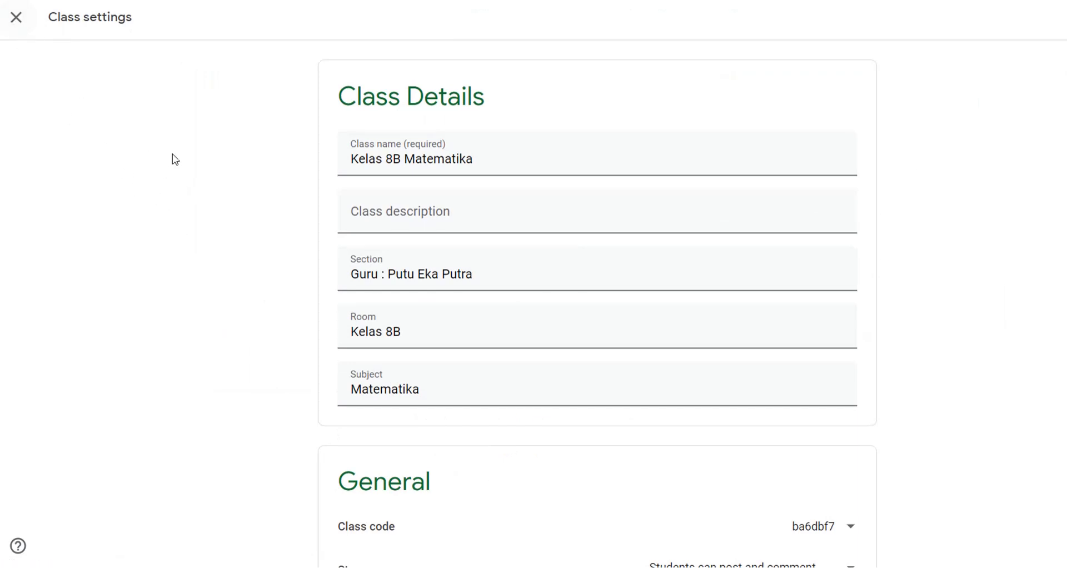
{"action": "scroll", "coordinate": [552, 346], "scroll_direction": "down", "scroll_amount": 3}
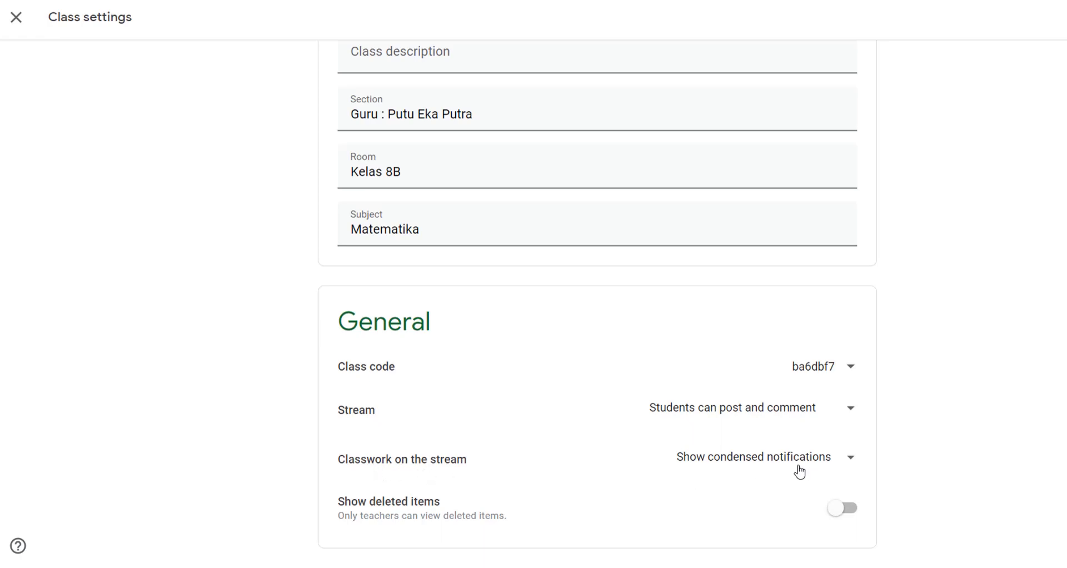
{"action": "scroll", "coordinate": [267, 448], "scroll_direction": "down", "scroll_amount": 5}
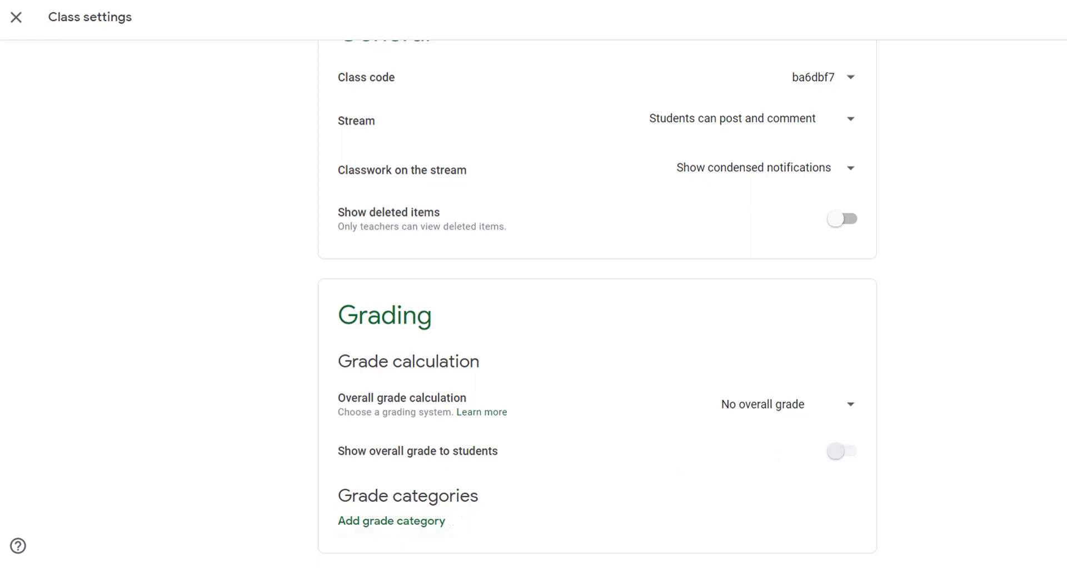
{"action": "left_click", "coordinate": [16, 17]}
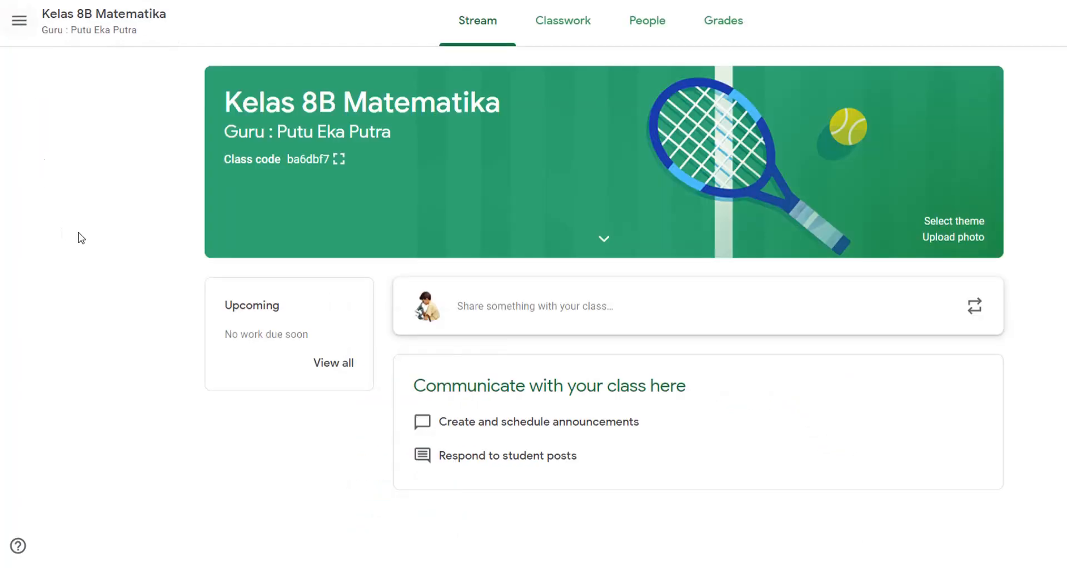
Step: Check Kelas 8B Matematika's People and Stream pages and view its class code enlarged
{"action": "left_click", "coordinate": [649, 26]}
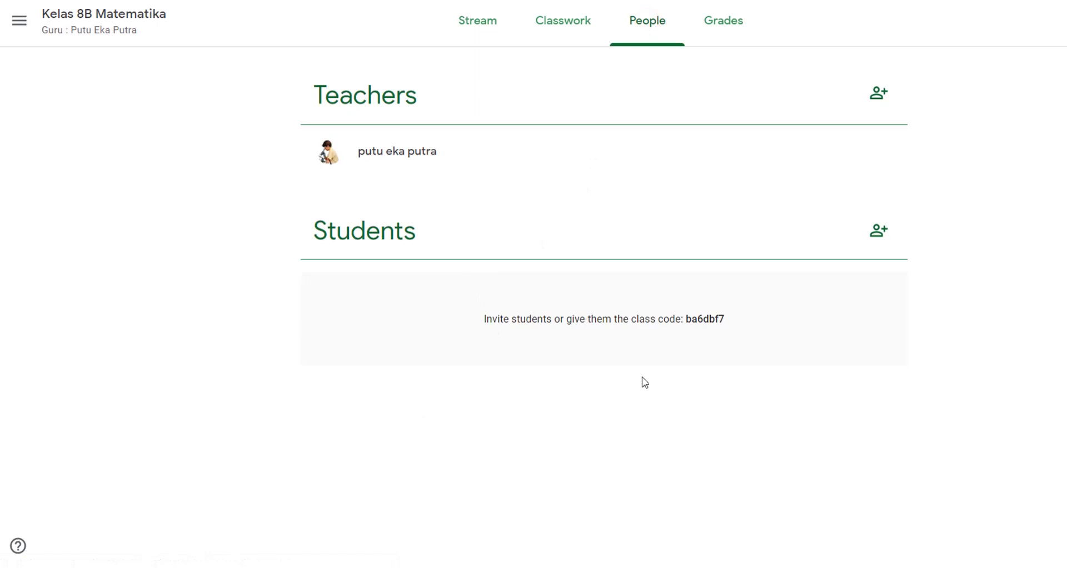
{"action": "left_click", "coordinate": [476, 33]}
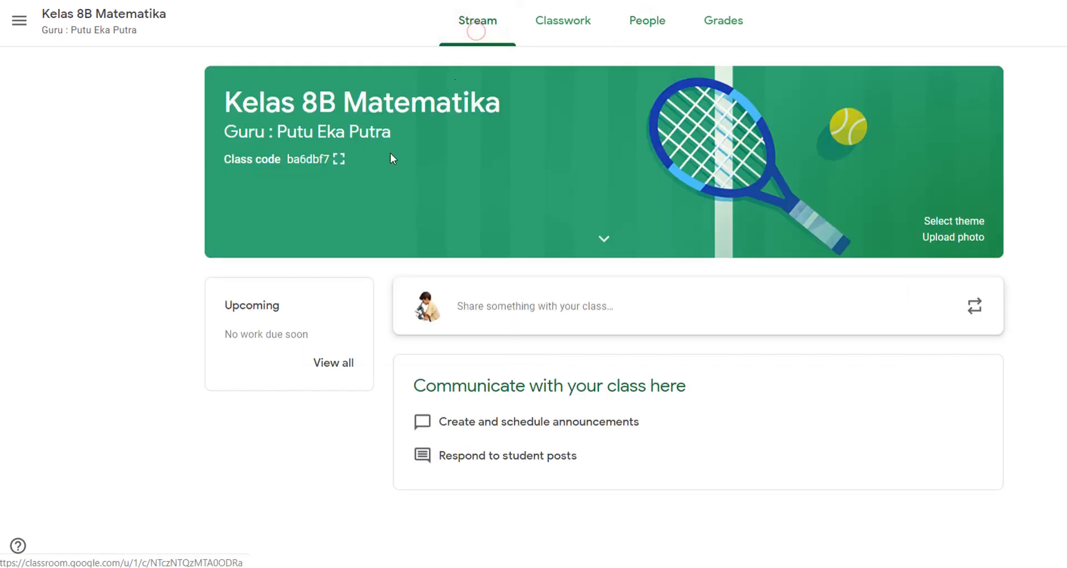
{"action": "left_click", "coordinate": [339, 159]}
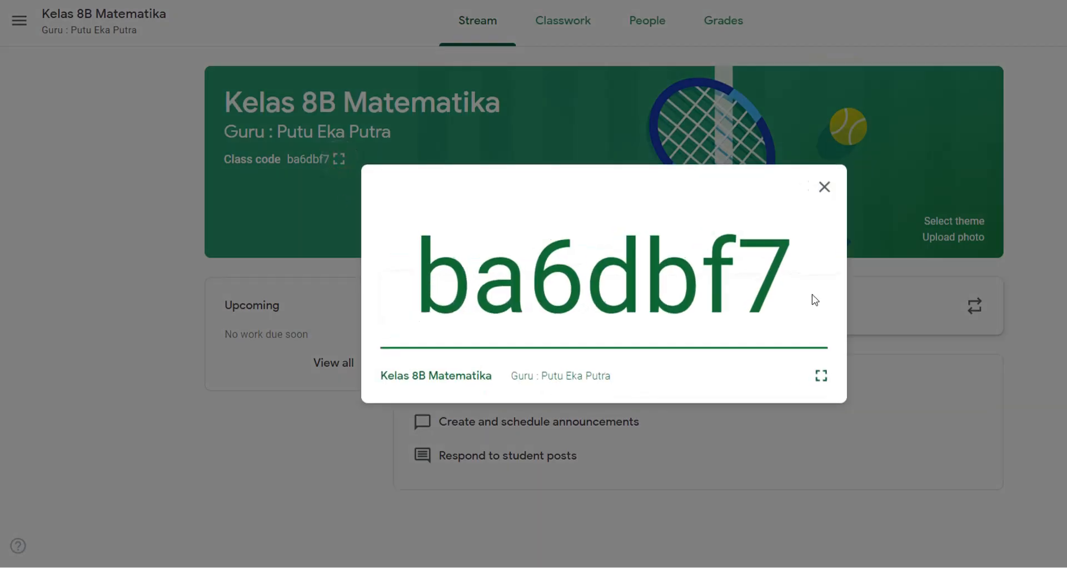
{"action": "left_click", "coordinate": [824, 187]}
Step: Revisit the People page, then return to the classes home list
{"action": "left_click", "coordinate": [665, 21]}
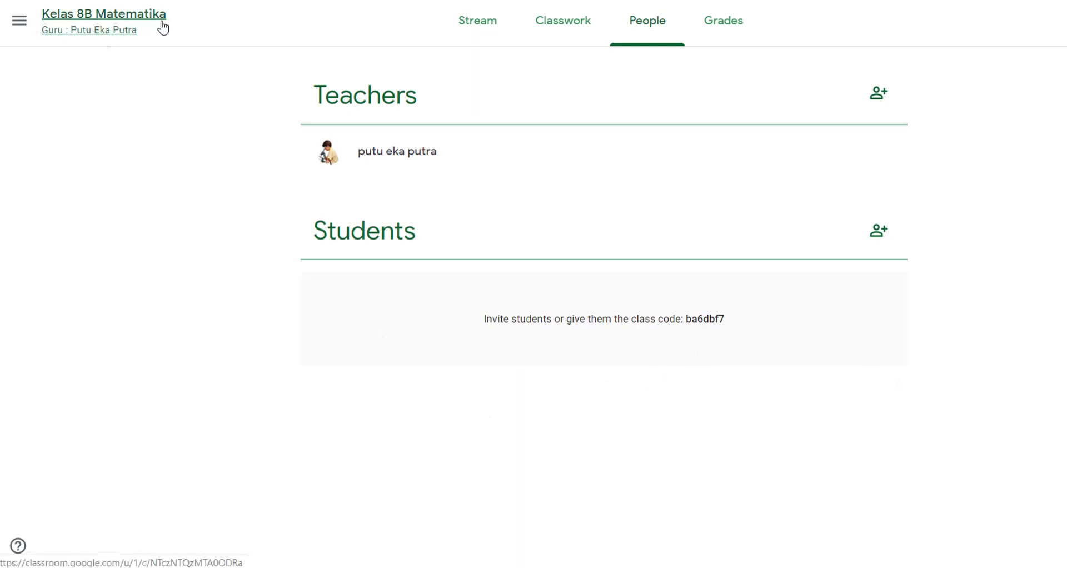
{"action": "left_click", "coordinate": [17, 27]}
{"action": "left_click", "coordinate": [18, 28]}
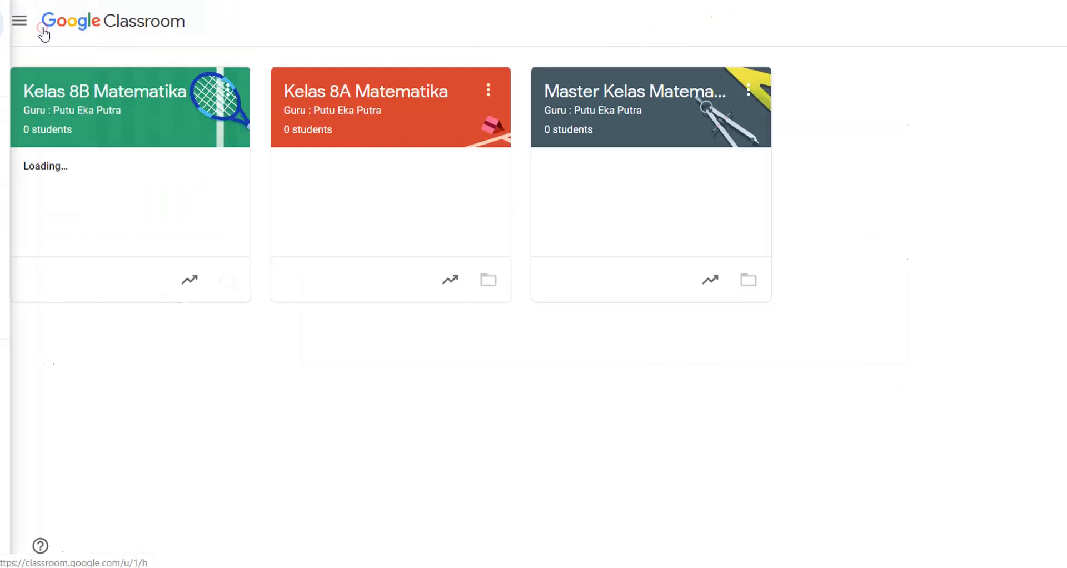